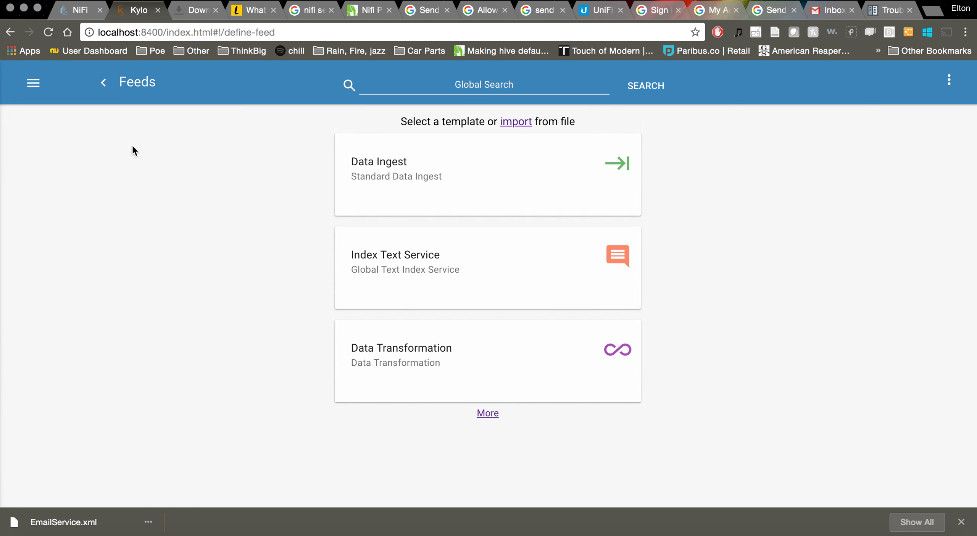
Start a feed from the Data Transformation template with the display name resturant_inspections_report.
click(484, 350)
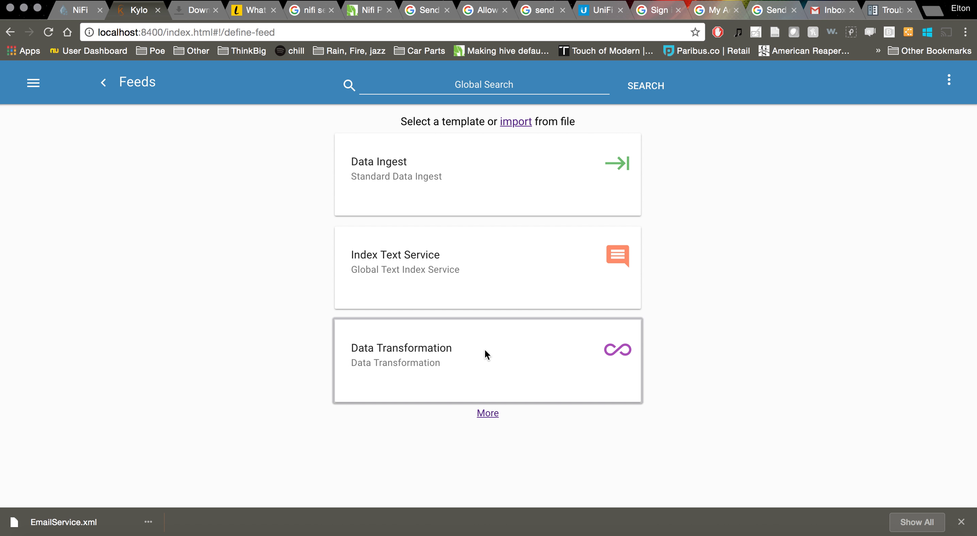
click(258, 228)
text(resturan)
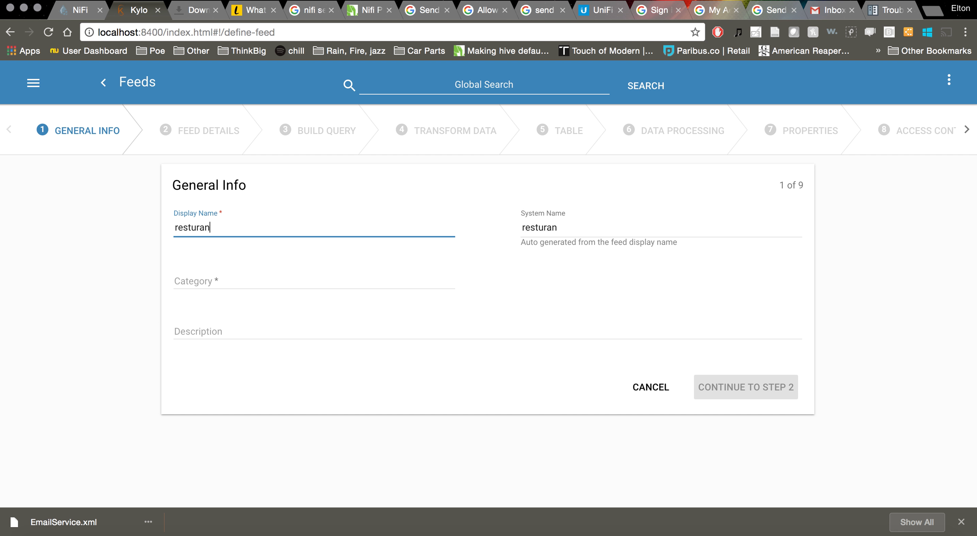
key(BackSpace)
key(BackSpace)
key(BackSpace)
key(BackSpace)
text(turant_inspections)
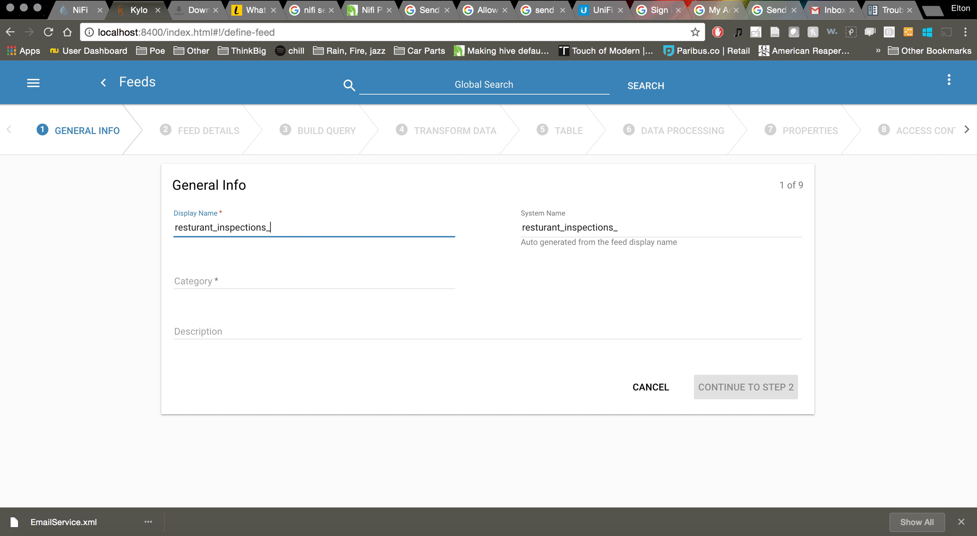
text(_report)
Assign the feed to the Test category and proceed with the Run Feed source to the Build Query stage.
click(236, 275)
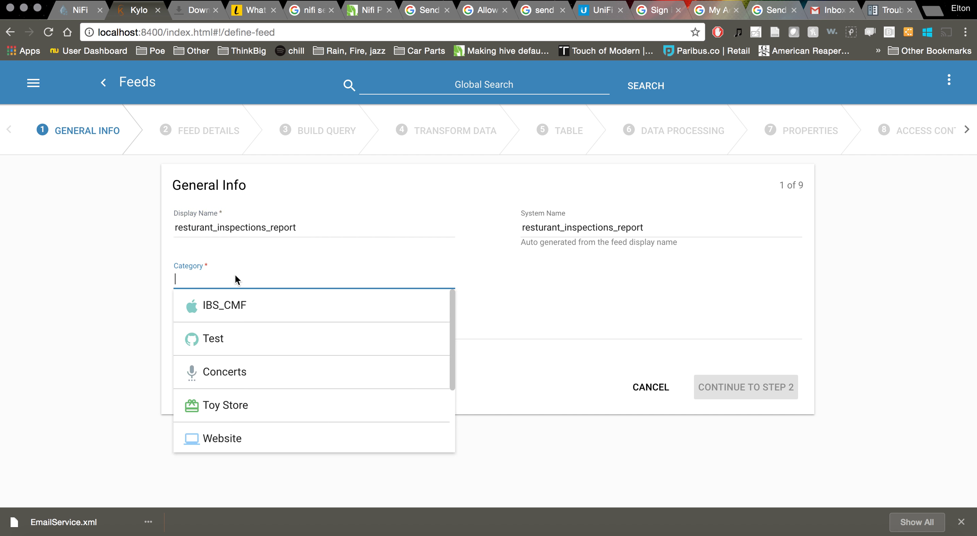
click(242, 338)
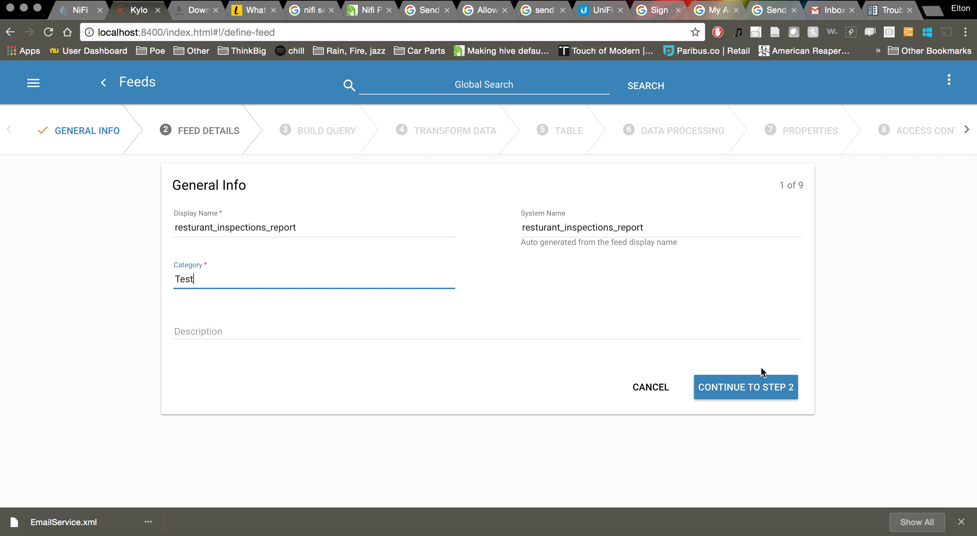
click(768, 393)
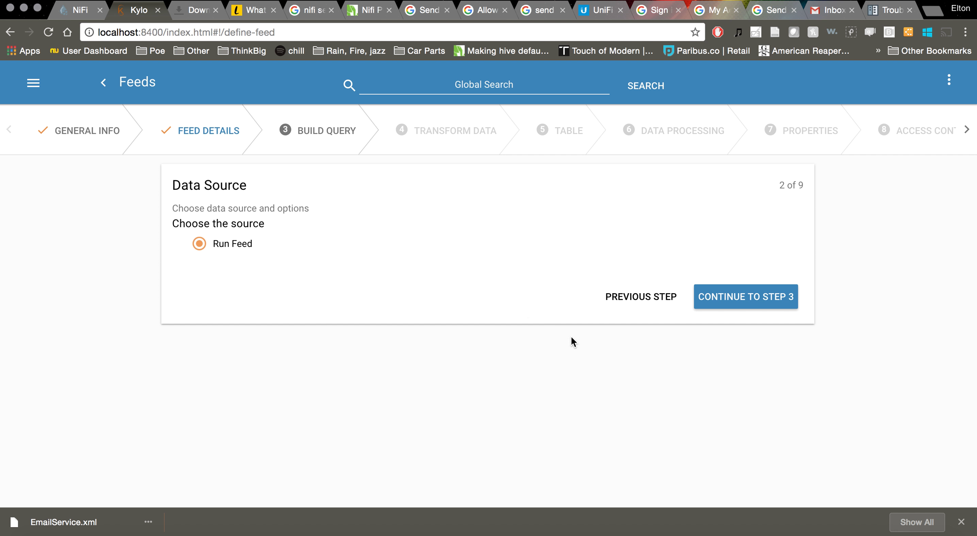
click(727, 304)
Find the Hive table test.resturant_inspections, add it to the query and review its columns.
click(280, 193)
text(t)
key(BackSpace)
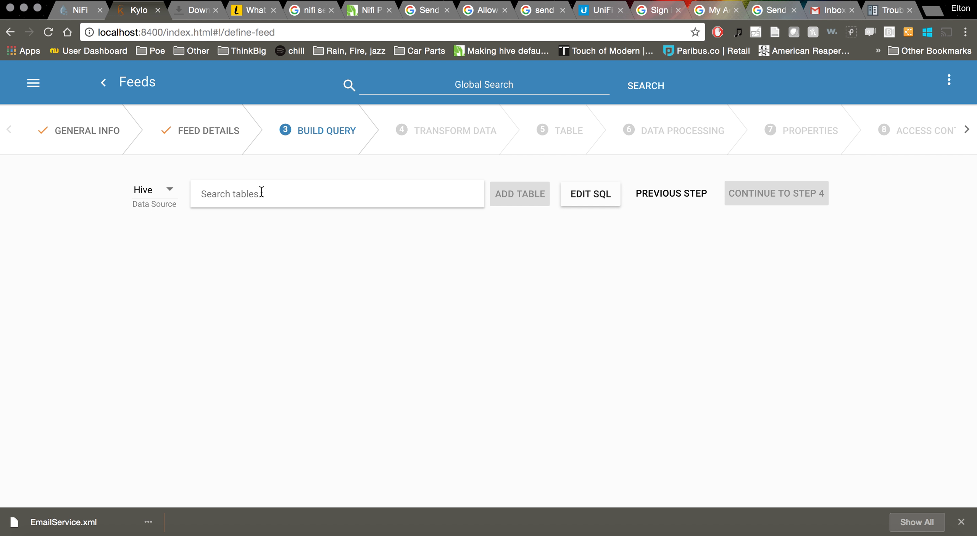
text(test)
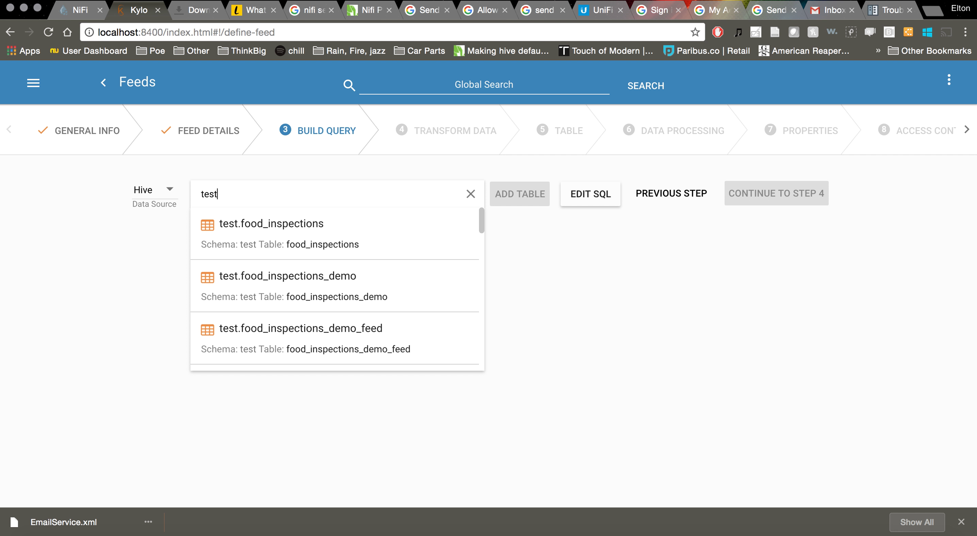
scroll(338, 312, down, 7)
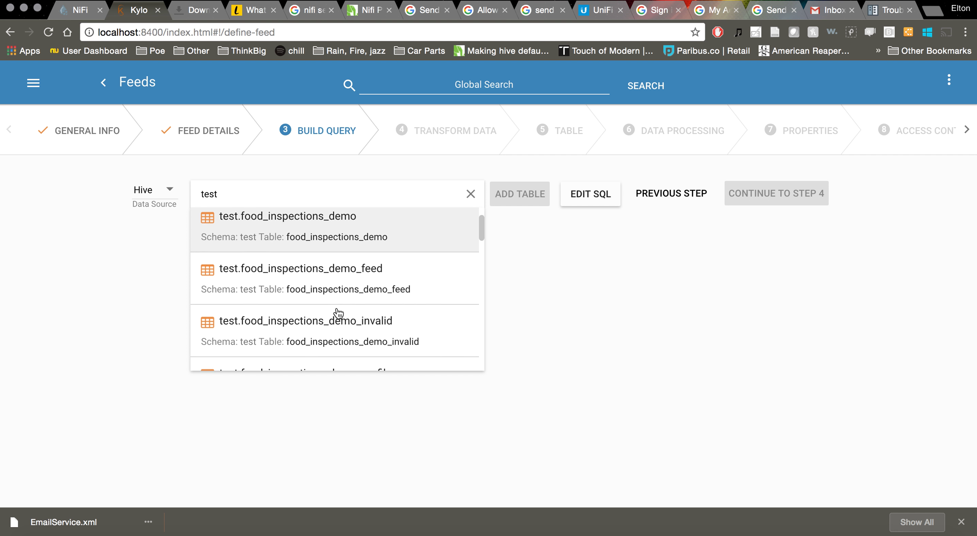
scroll(338, 312, up, 4)
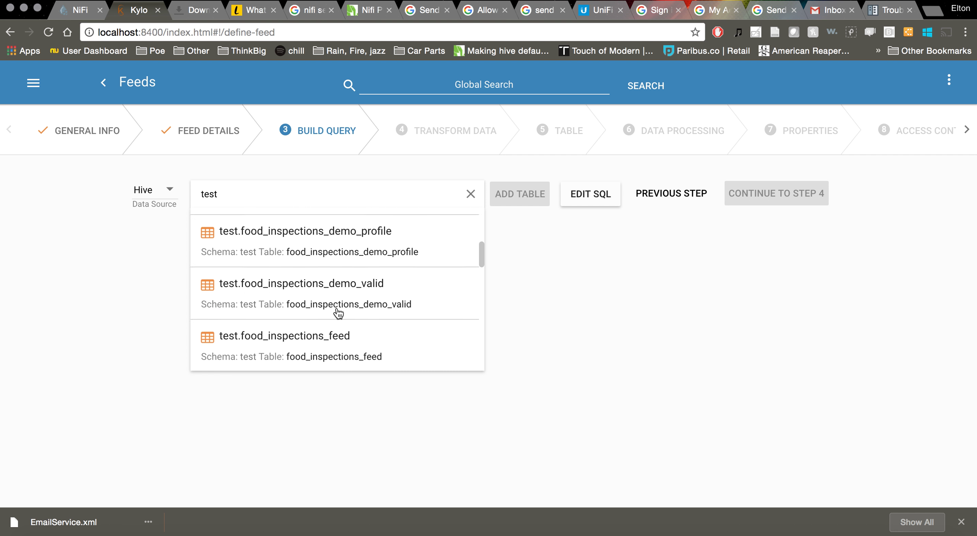
scroll(338, 312, down, 5)
scroll(338, 311, down, 5)
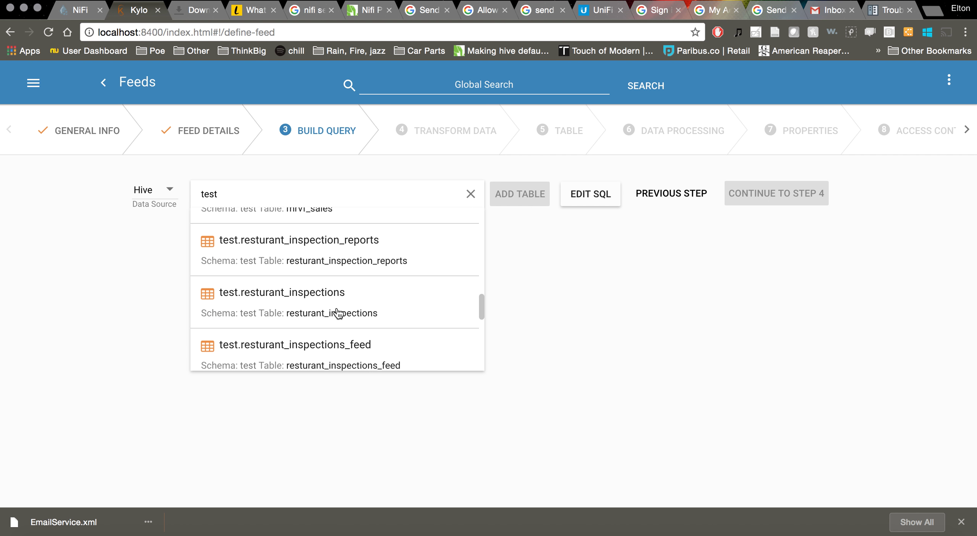
click(339, 311)
click(507, 194)
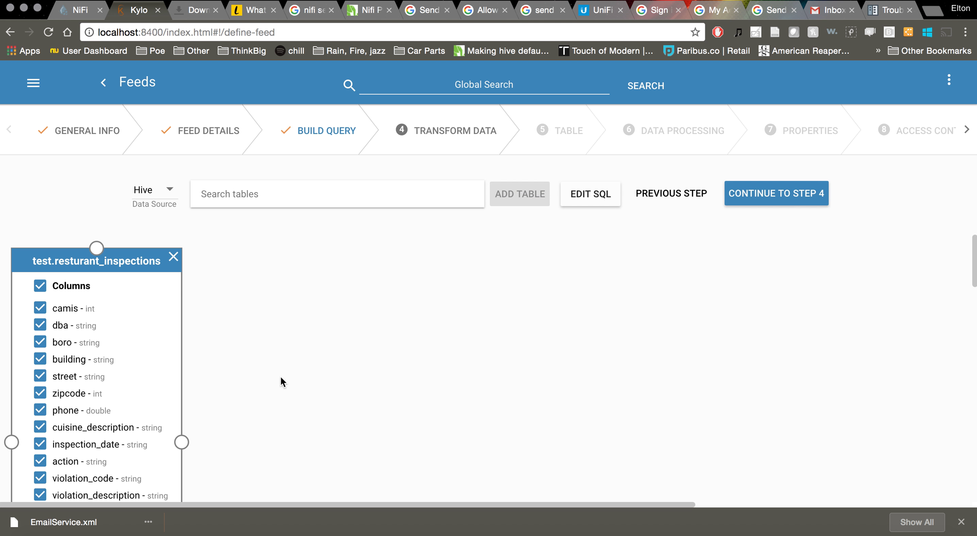
scroll(280, 375, down, 5)
scroll(280, 375, up, 3)
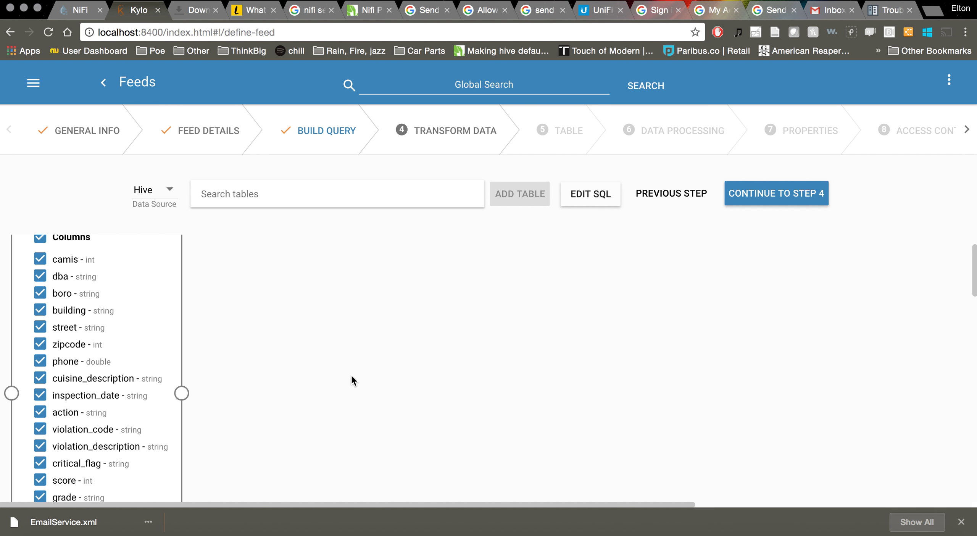
scroll(506, 361, up, 3)
Add a second copy of the test.resturant_inspections table to the query.
click(354, 195)
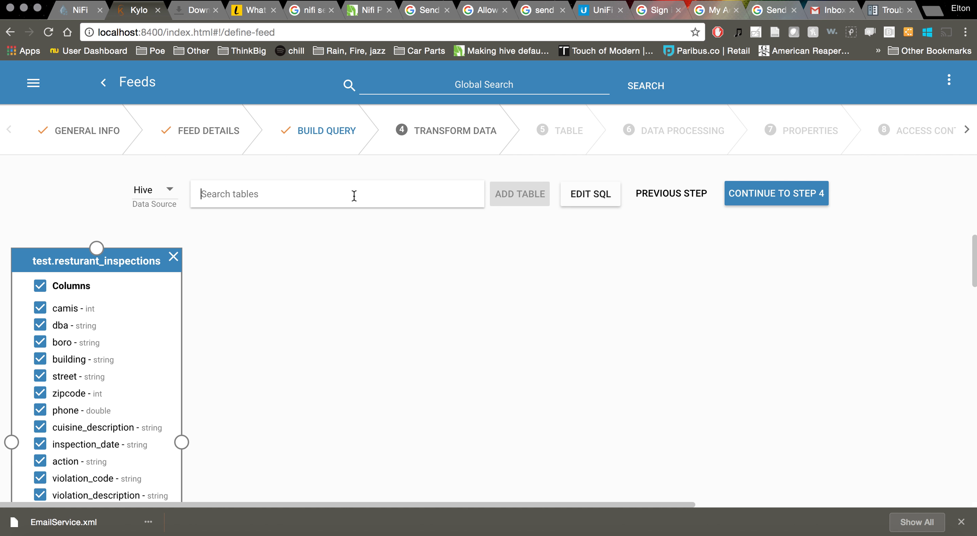
text(test)
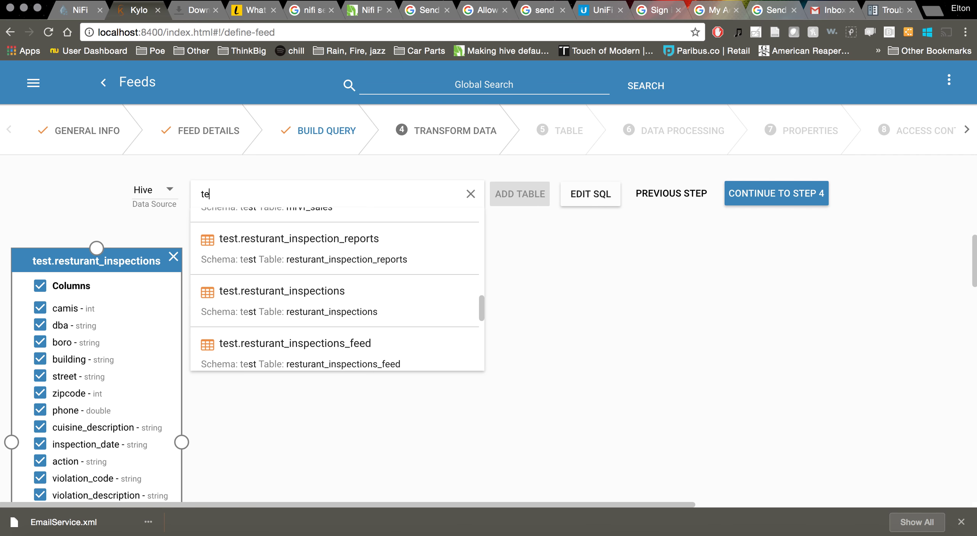
click(301, 302)
click(510, 194)
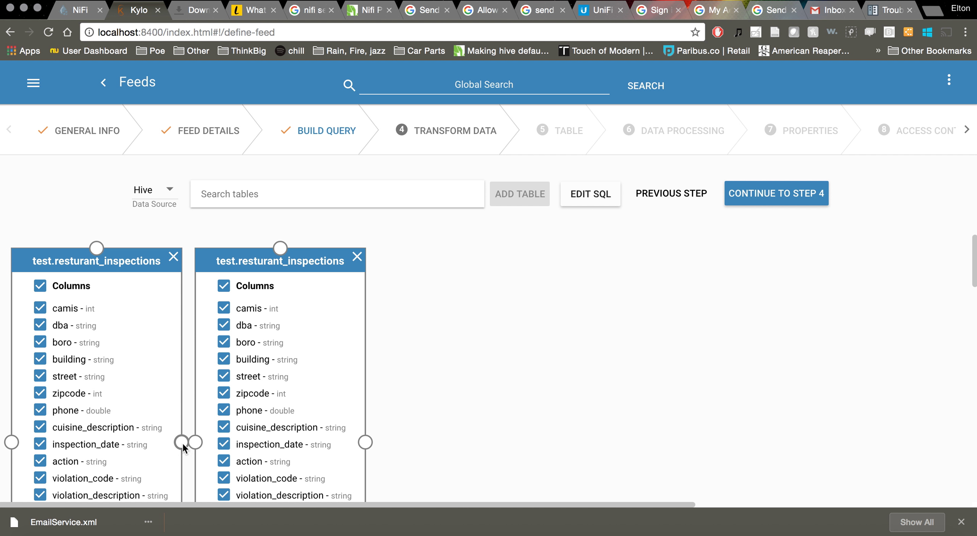
Save an inner join between the two tables with camis as source and destination key, and remove the second table.
click(195, 444)
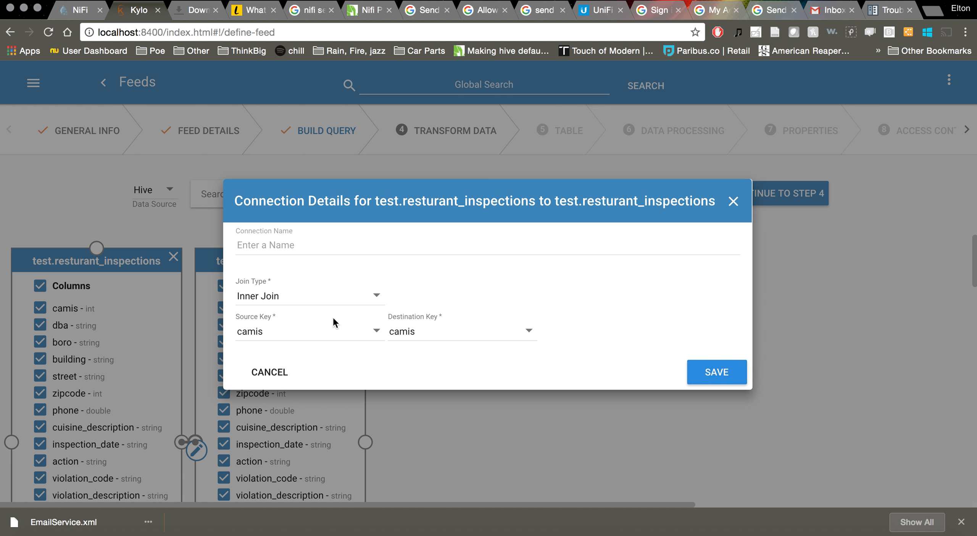
click(708, 376)
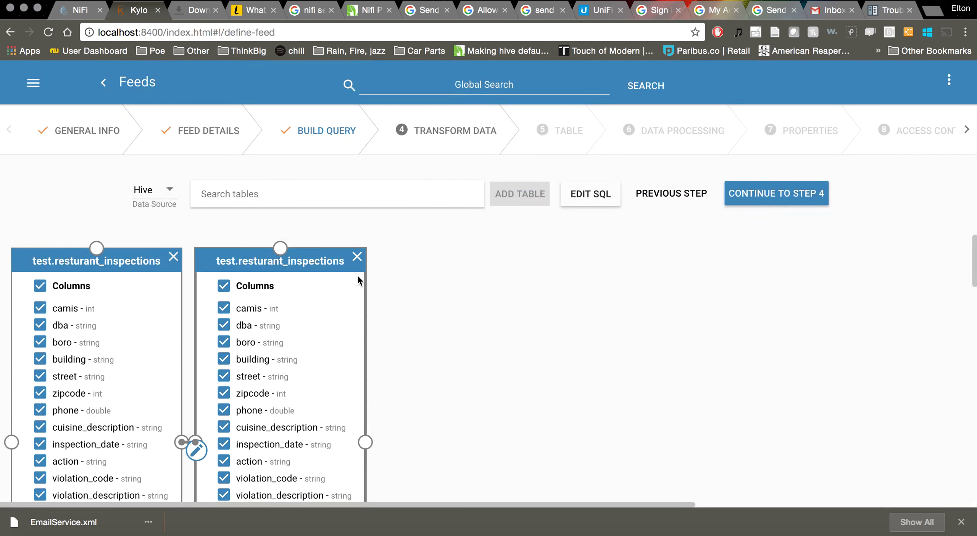
click(358, 258)
drag(305, 338, 327, 252)
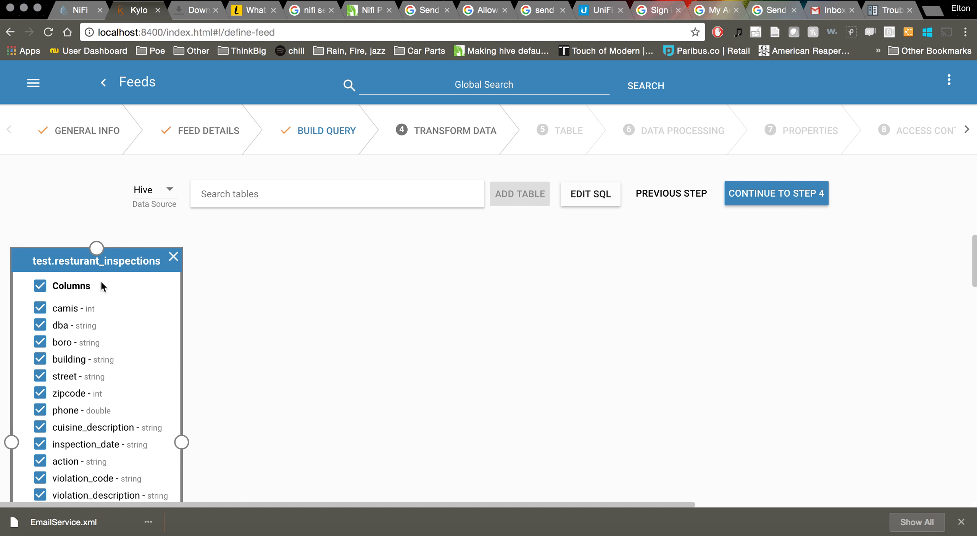
Proceed to the Transform Data stage and look over the sampled rows of the inspections table.
click(775, 194)
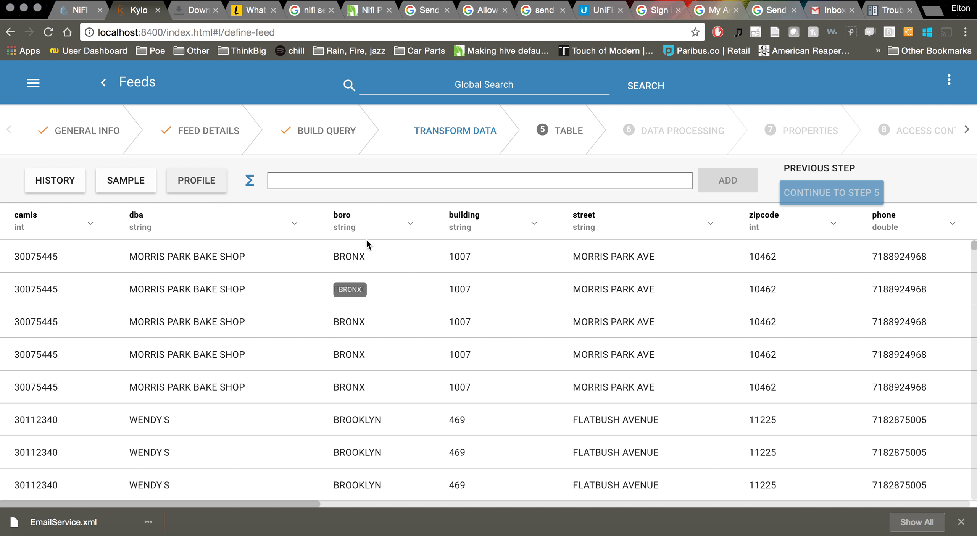
click(643, 155)
scroll(620, 312, down, 1)
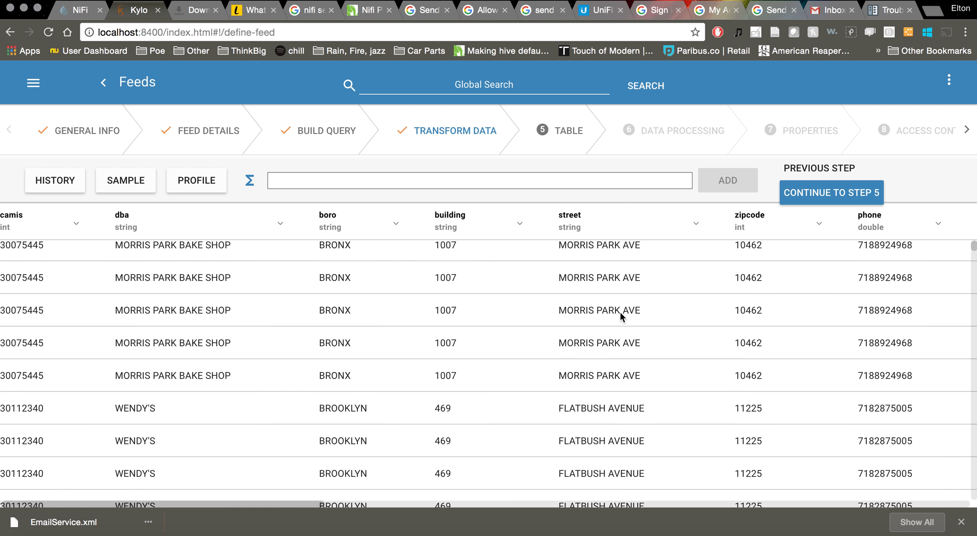
scroll(620, 311, down, 4)
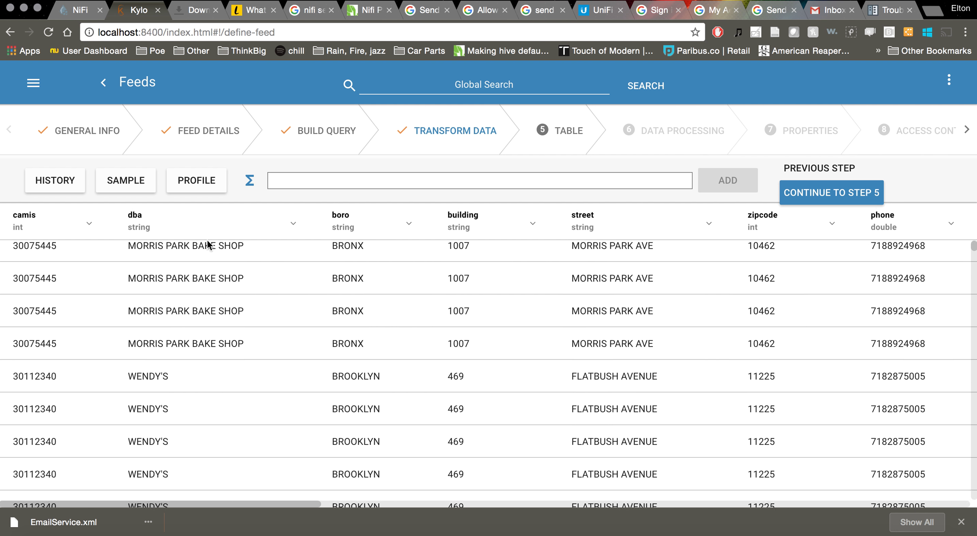
Check the sampling fraction and row limit used for the data preview and close the settings unchanged.
click(133, 187)
drag(116, 305, 62, 308)
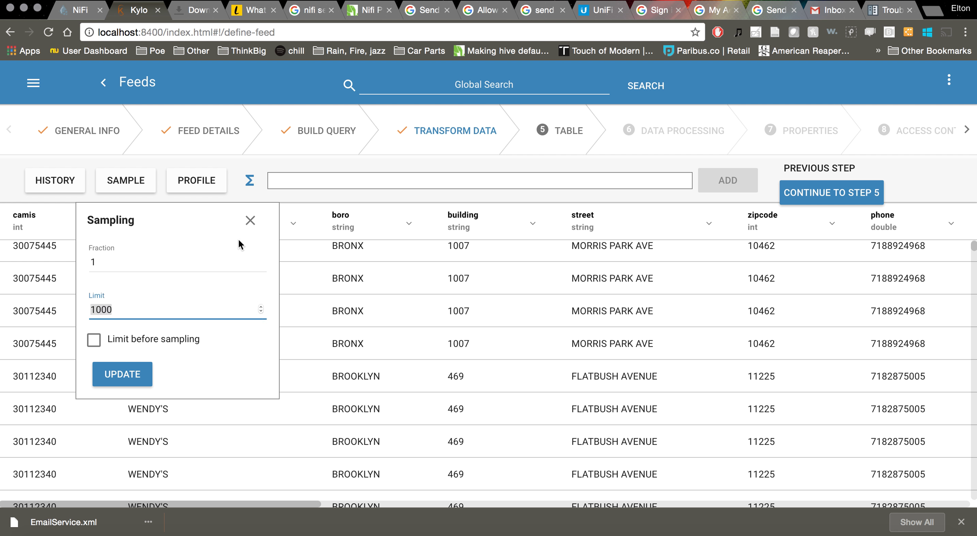
click(250, 220)
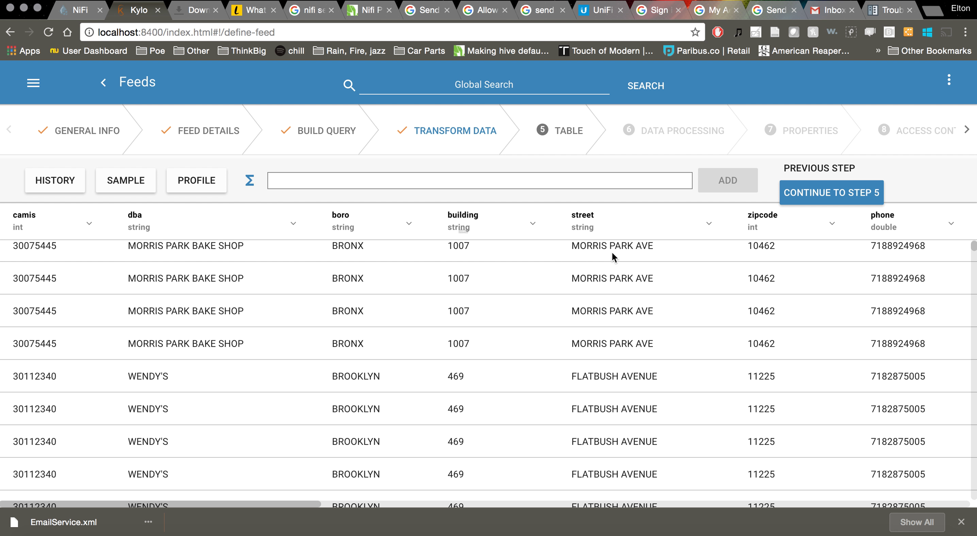
Examine the remaining preview columns, from cuisine and inspection details to grades and dates, and stay on the unsaved feed.
scroll(702, 267, right, 10)
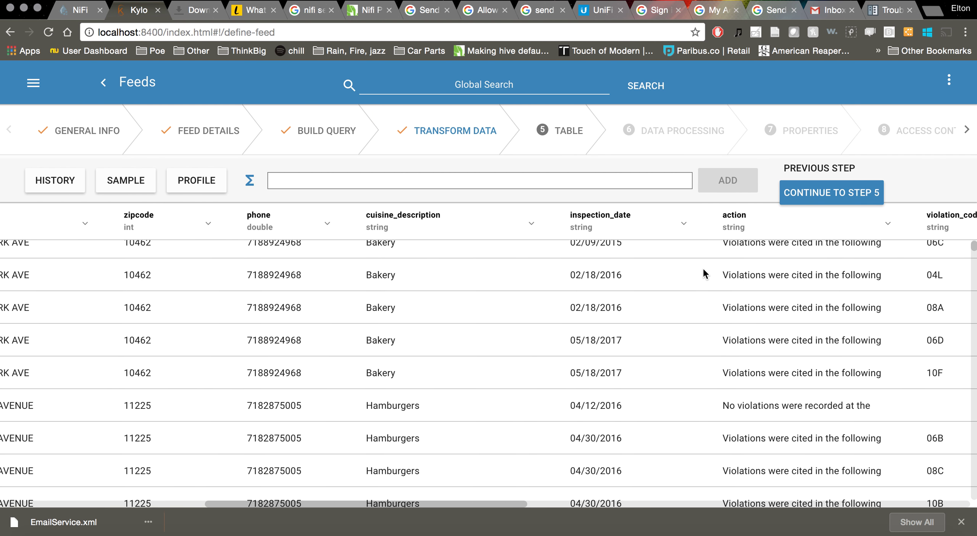
scroll(703, 270, right, 12)
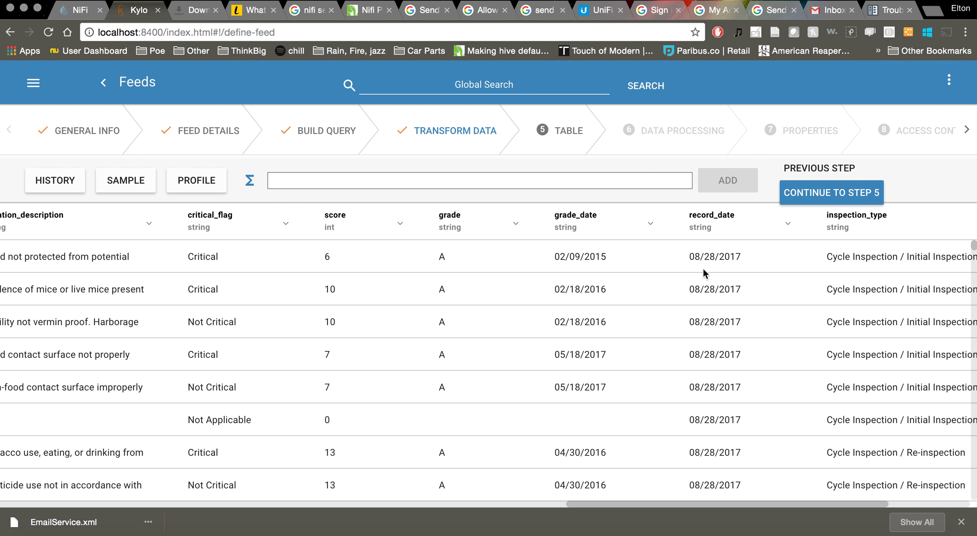
scroll(704, 272, right, 8)
scroll(703, 272, up, 1)
scroll(702, 267, down, 1)
scroll(702, 267, left, 20)
scroll(702, 272, left, 5)
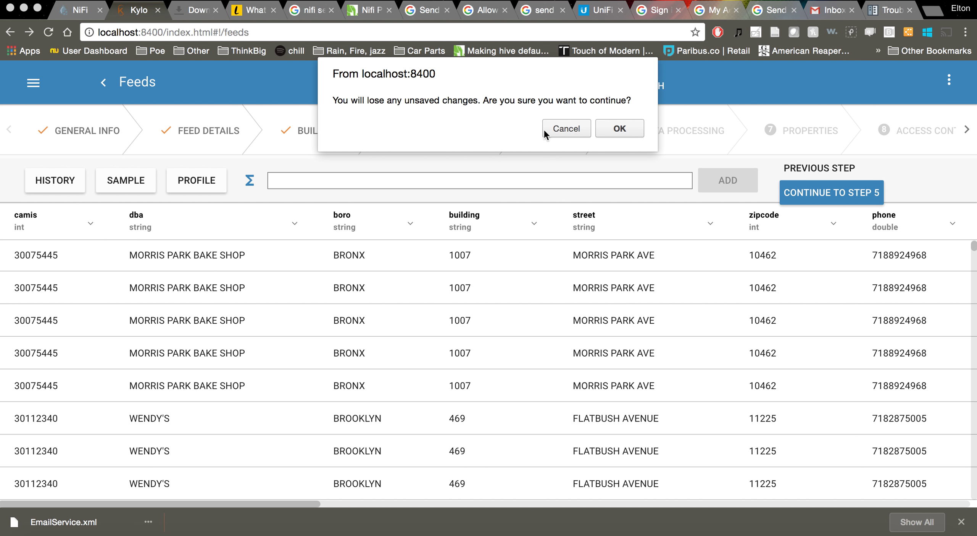
click(567, 129)
Start a select formula in the transformation field with the columns camis and dba.
click(385, 179)
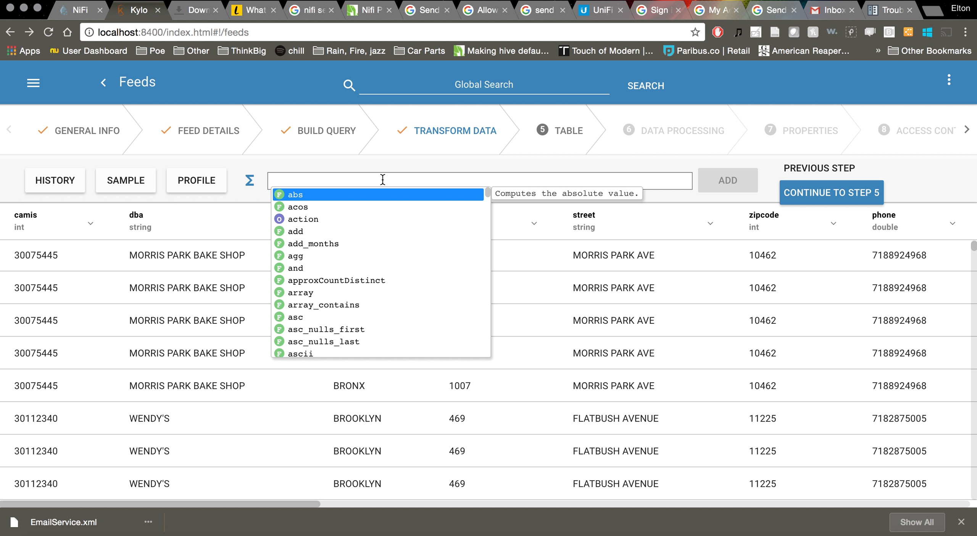
text(select()
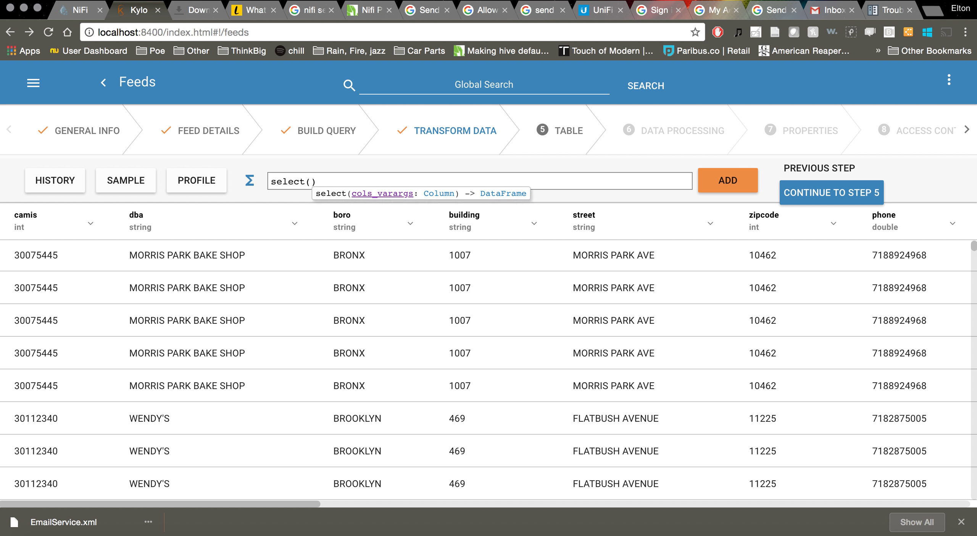
text(cami)
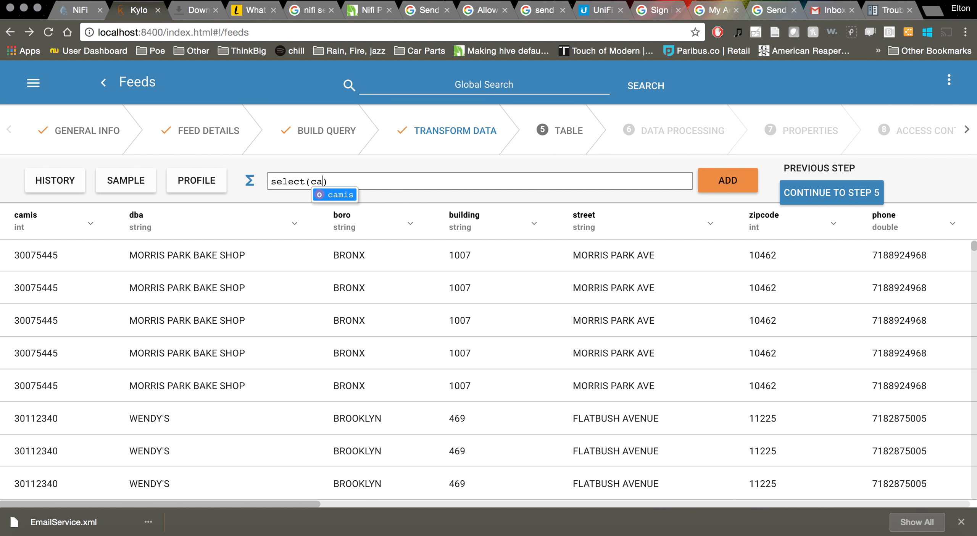
text(s)
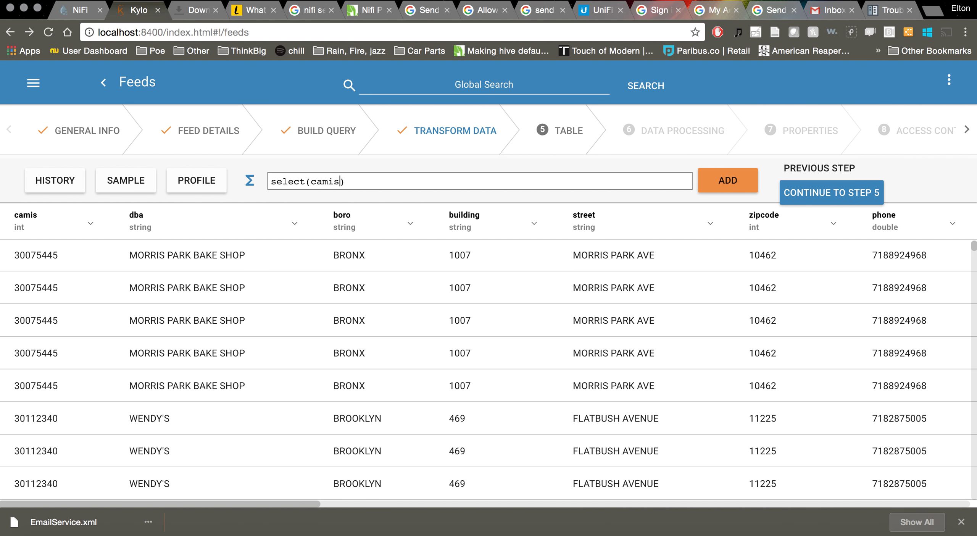
text(,)
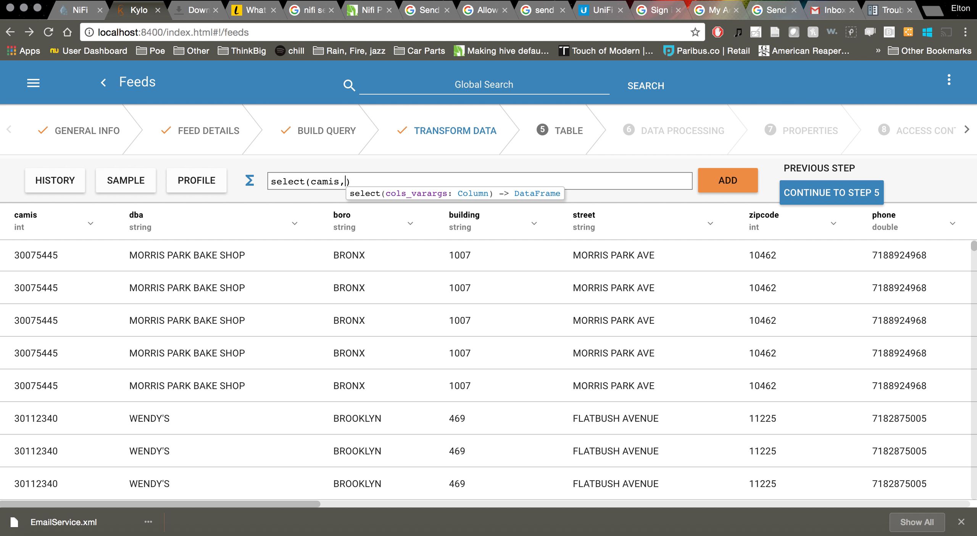
text(db)
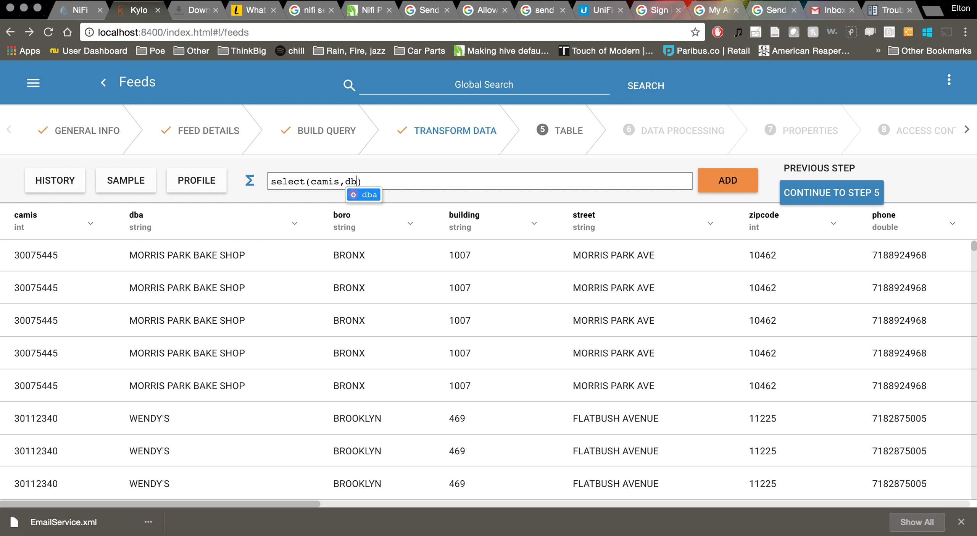
text(a, )
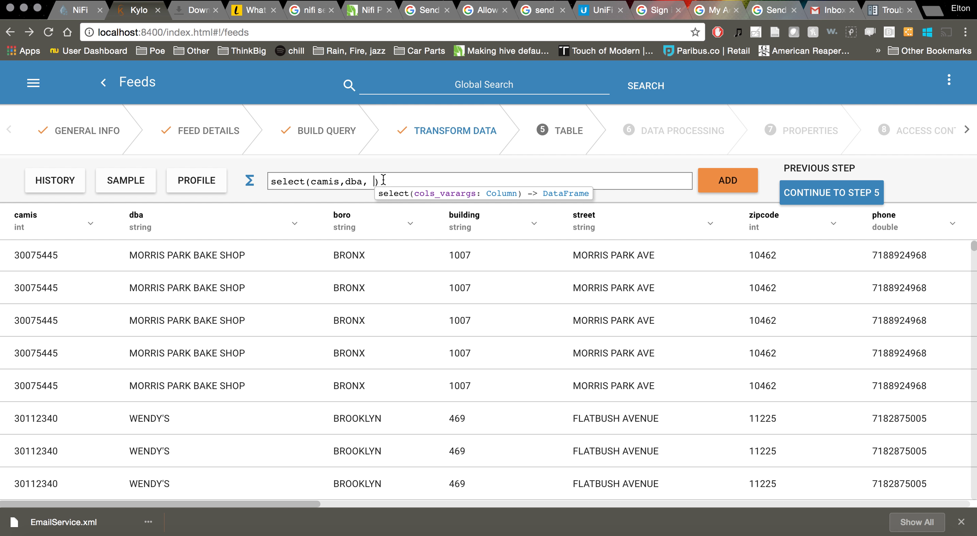
Extend the select formula with the columns inspection_date, inspection_type and critical_flag.
text(inspect)
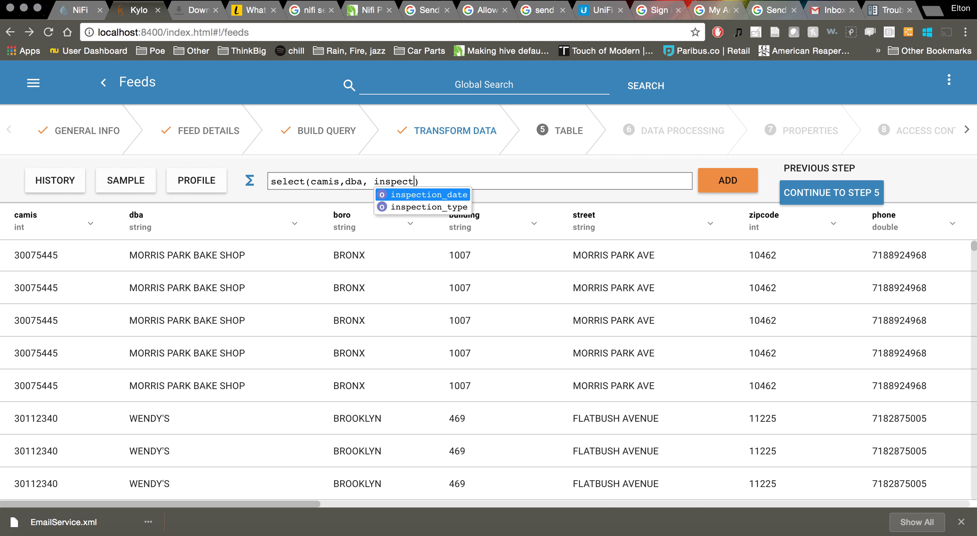
key(Return)
text(, insec)
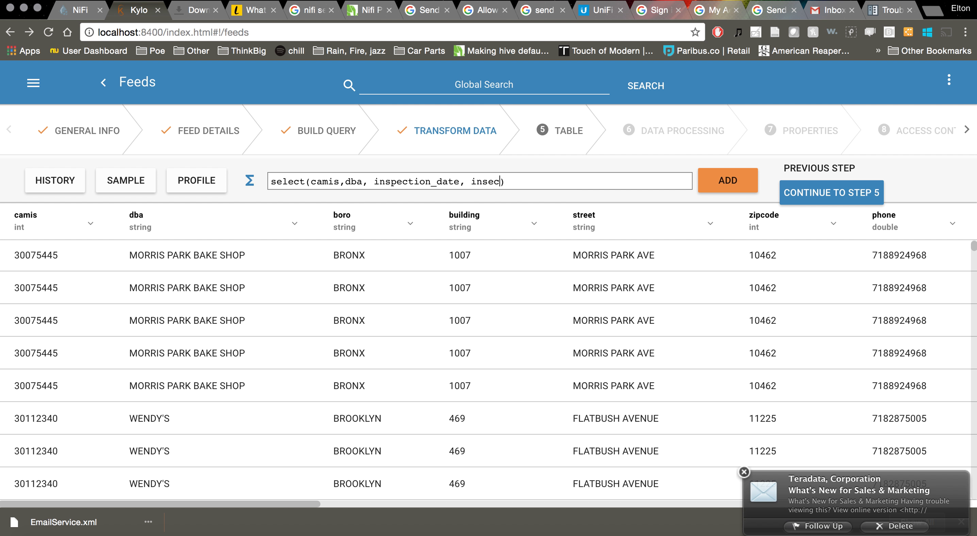
key(BackSpace)
key(Down)
key(Return)
text(, cr)
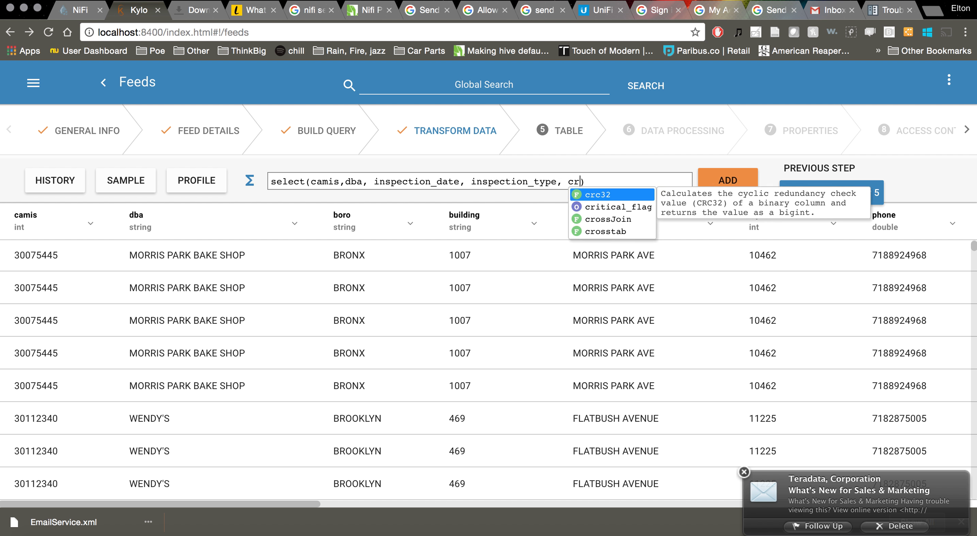
key(Down)
key(Return)
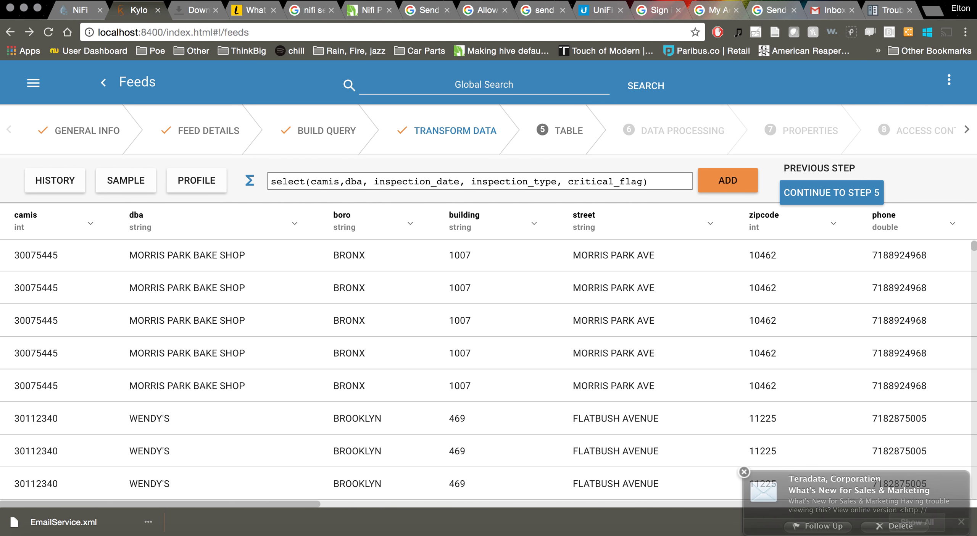
Insert a space before dba in the select formula, then apply it and look through the transformed rows.
click(345, 185)
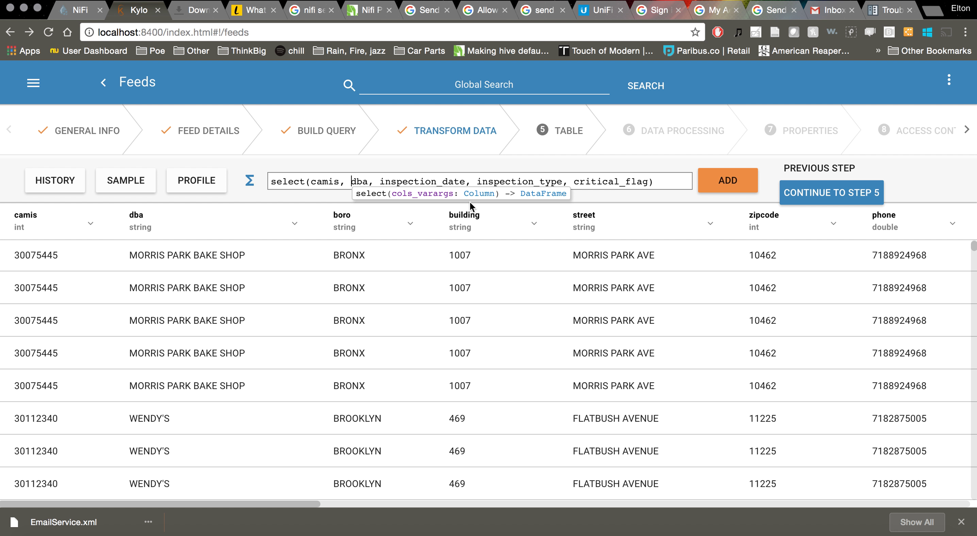
click(684, 183)
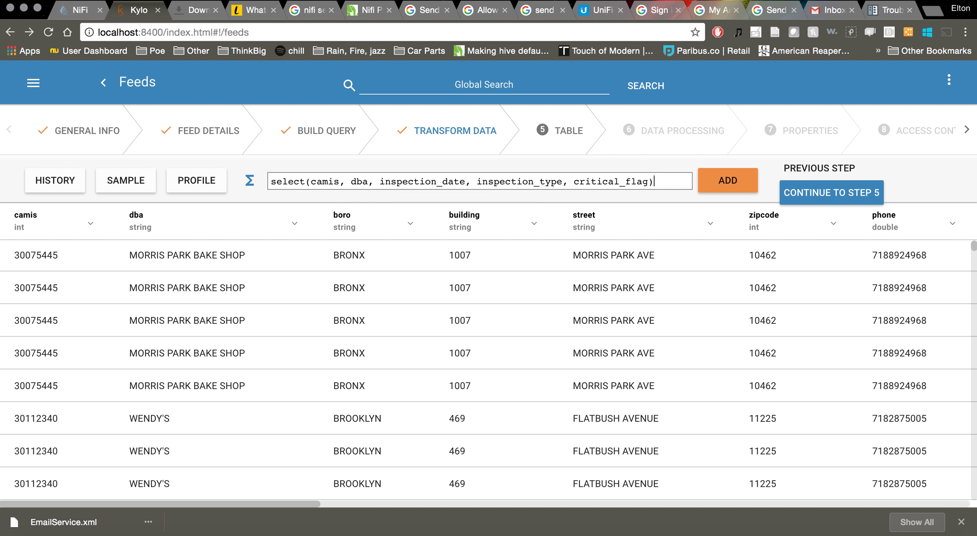
click(719, 185)
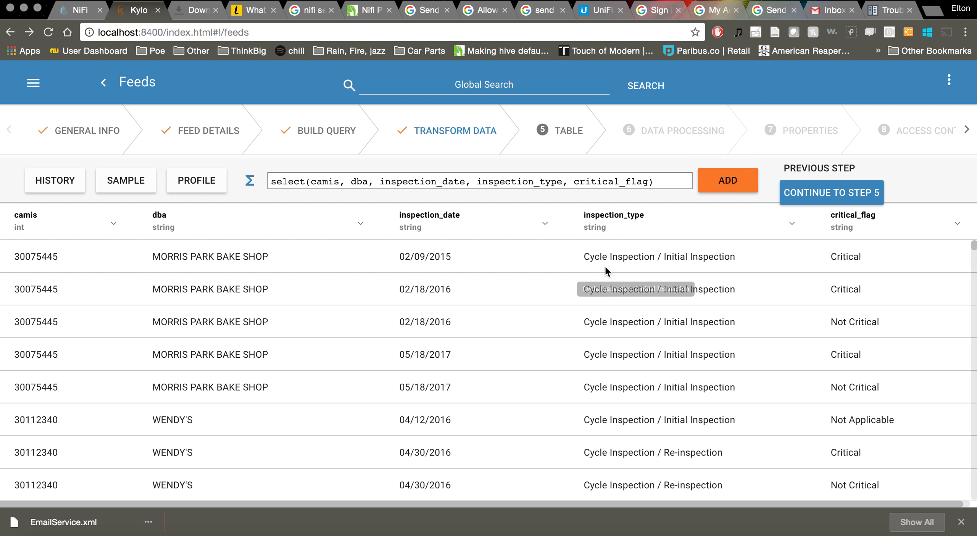
scroll(450, 287, right, 2)
scroll(450, 287, right, 2)
scroll(450, 288, down, 3)
scroll(451, 289, down, 10)
scroll(451, 289, up, 5)
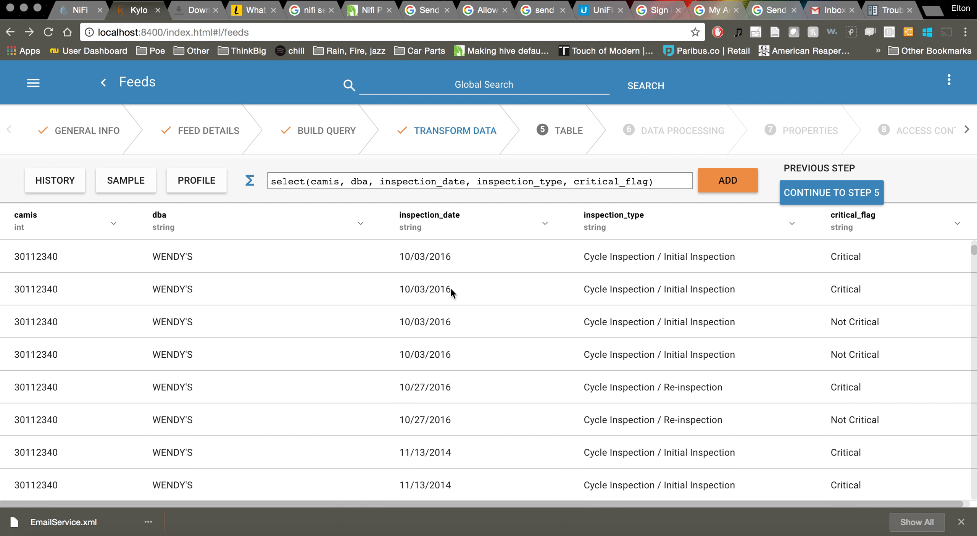
scroll(450, 289, up, 5)
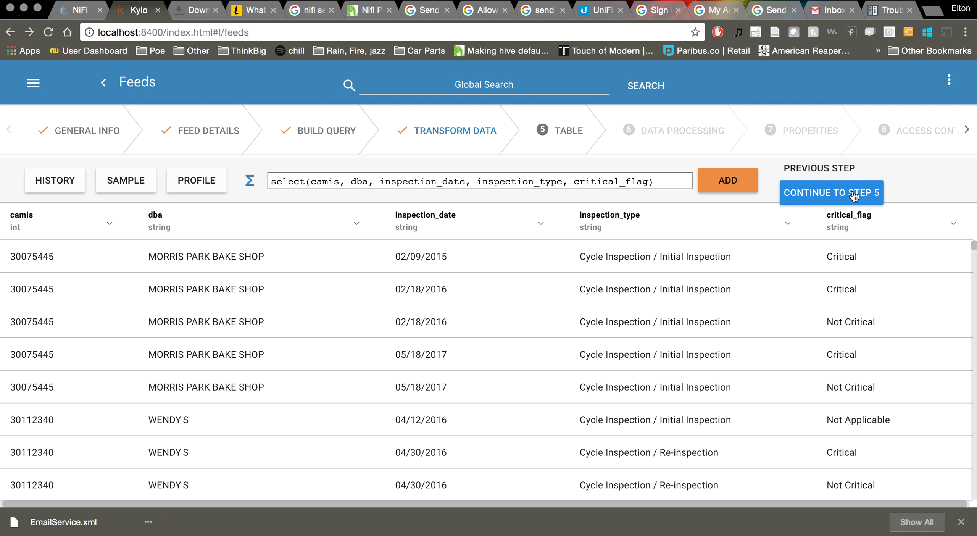
Proceed to the Table stage and review the fields in the target Hive table's schema.
click(828, 202)
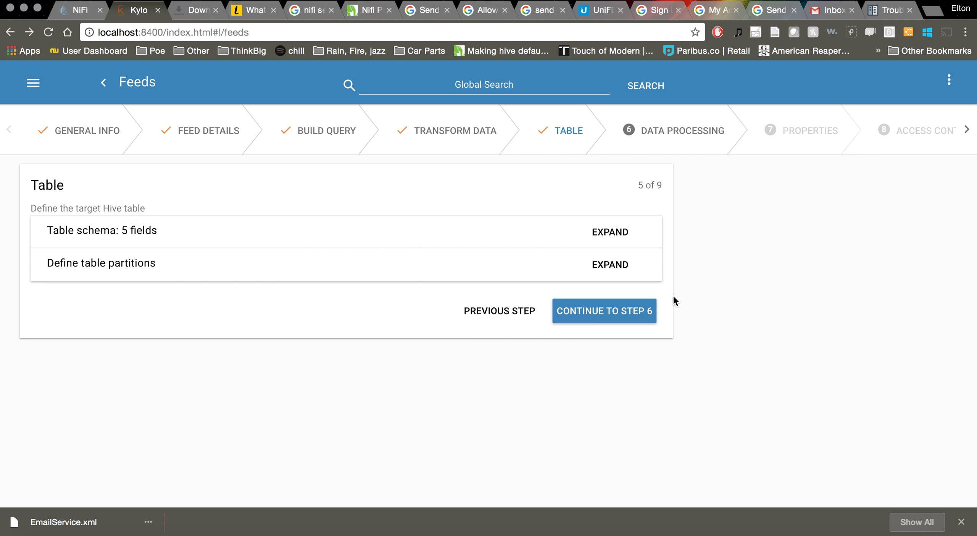
click(614, 234)
scroll(716, 304, down, 4)
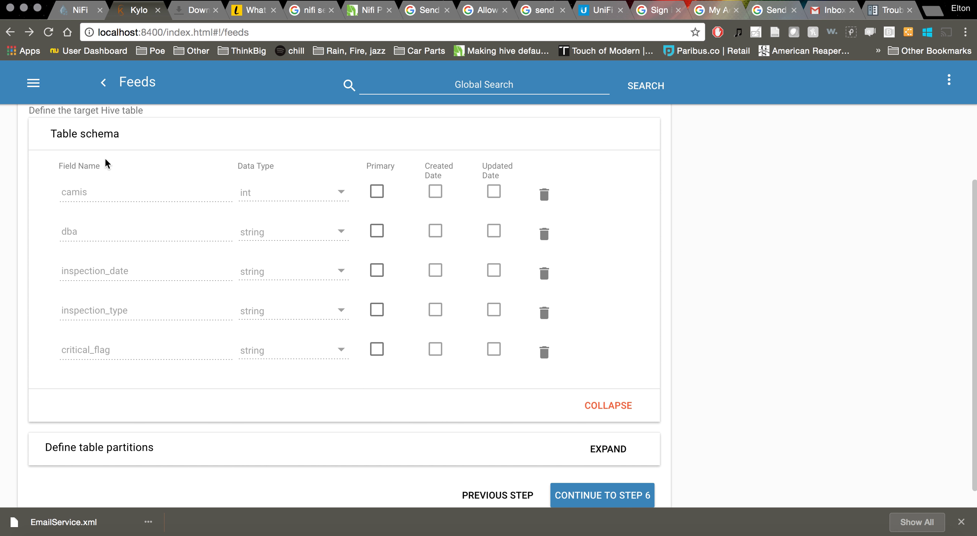
Add a table partition that uses inspection_date as its source field with the val() formula.
click(626, 451)
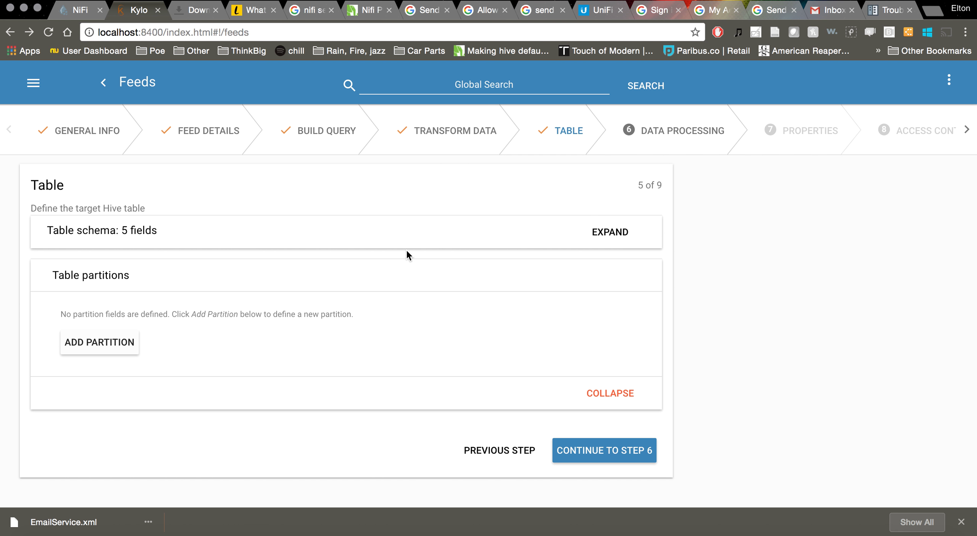
click(133, 343)
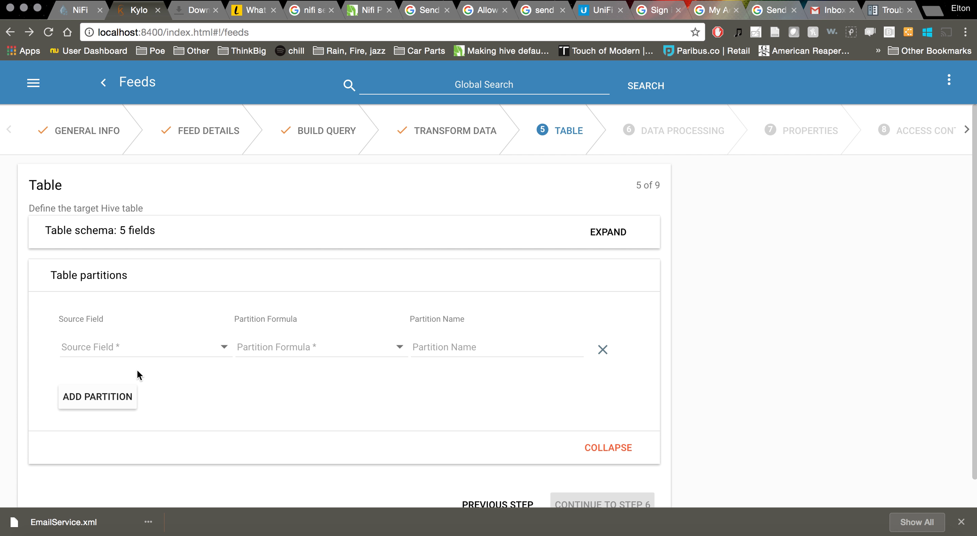
click(145, 354)
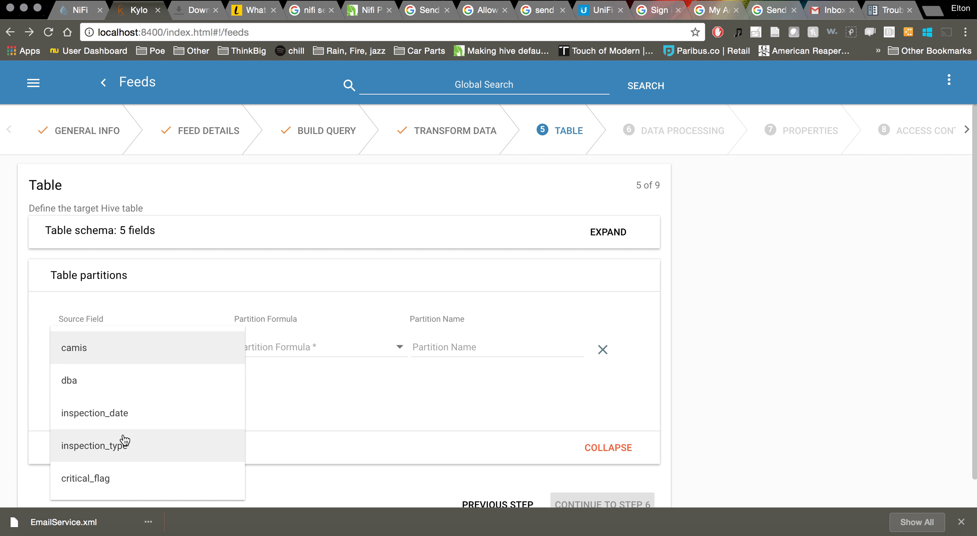
click(122, 419)
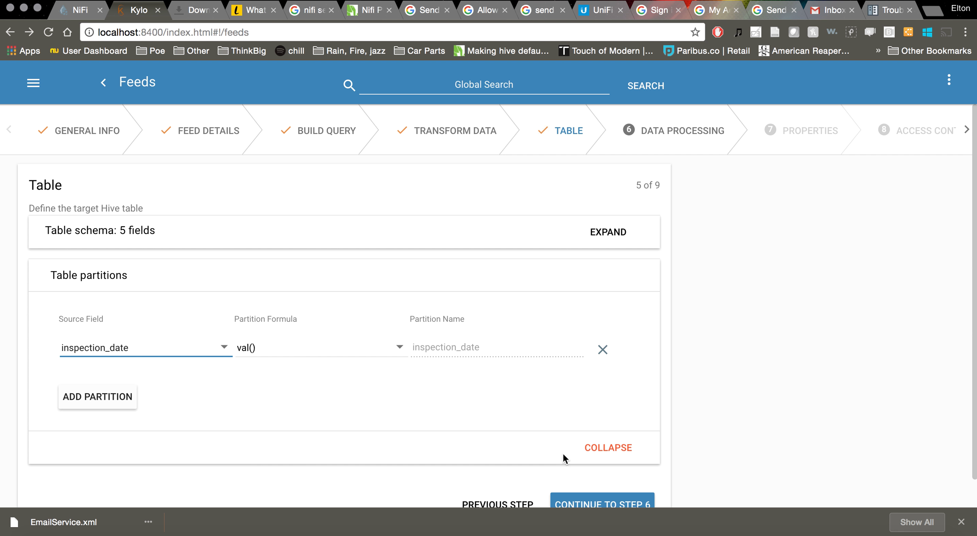
Proceed to the Data Processing stage and review the field policies and merge strategy options.
scroll(732, 409, down, 2)
click(600, 484)
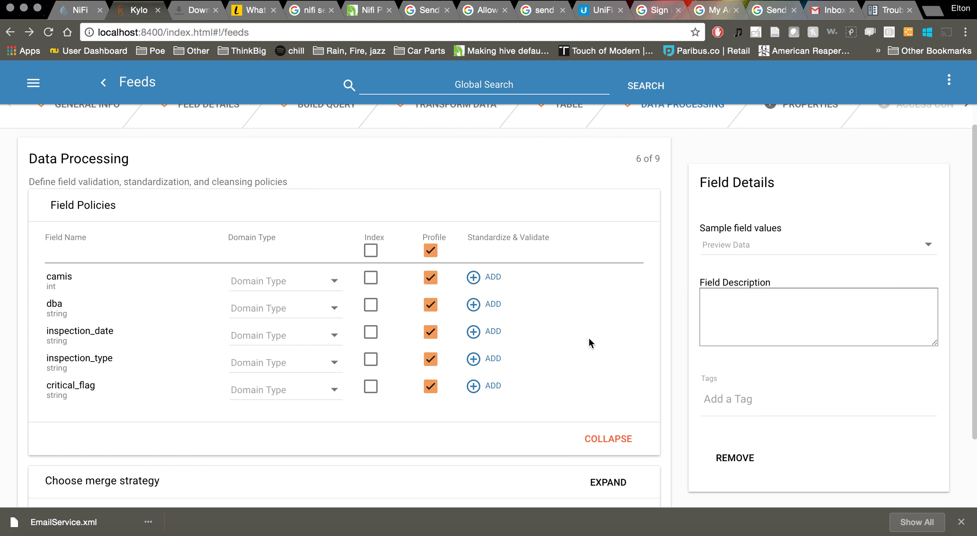
scroll(589, 342, down, 3)
click(371, 191)
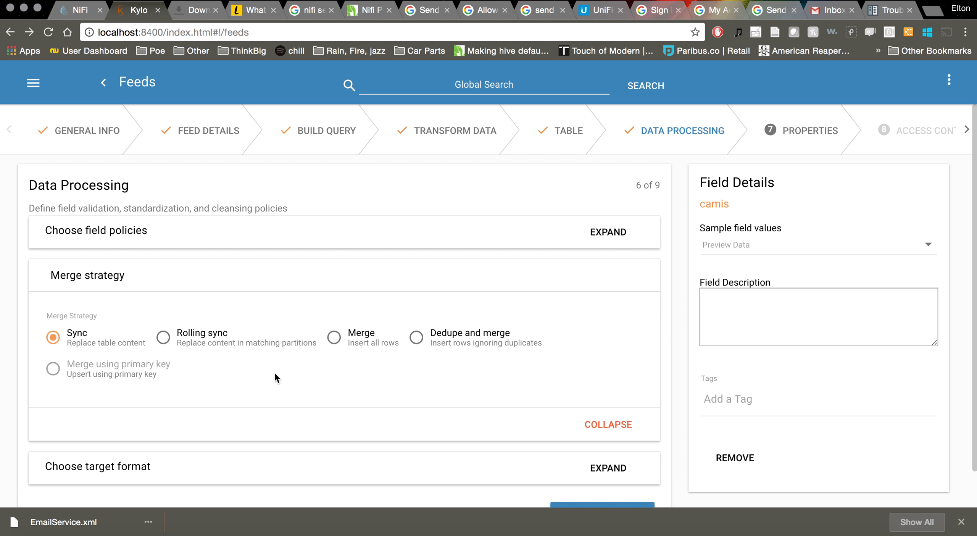
scroll(650, 381, down, 2)
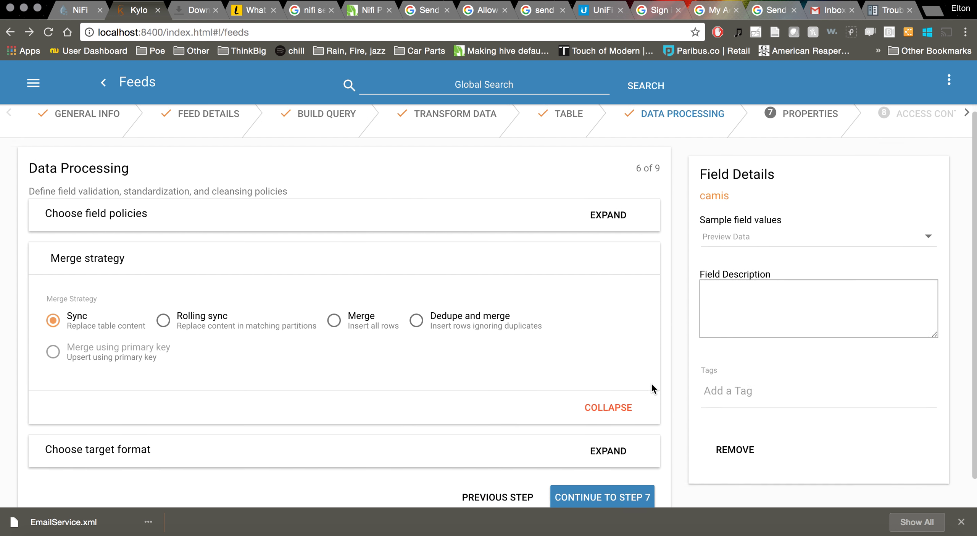
Set the target format to PARQUET with SNAPPY compression and proceed past the business properties to the Schedule stage.
click(610, 430)
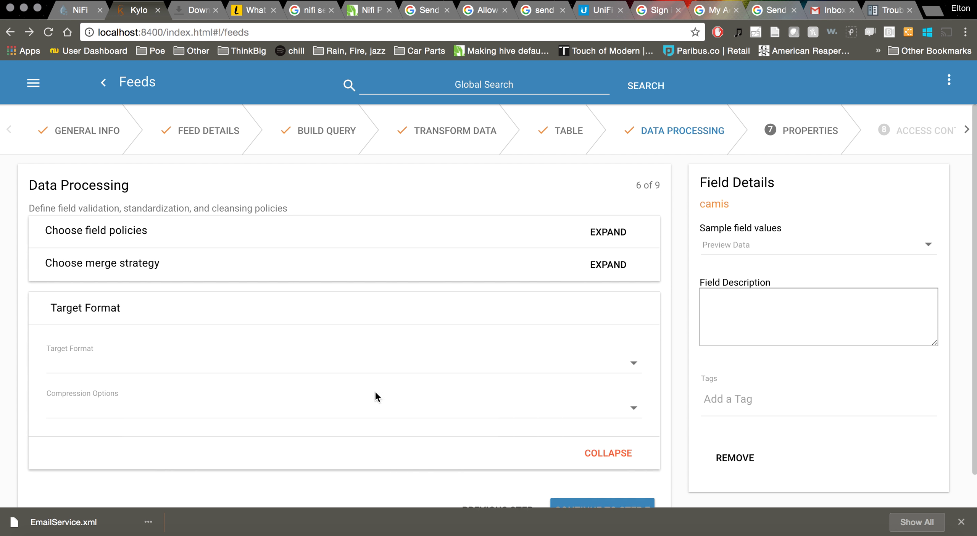
click(170, 367)
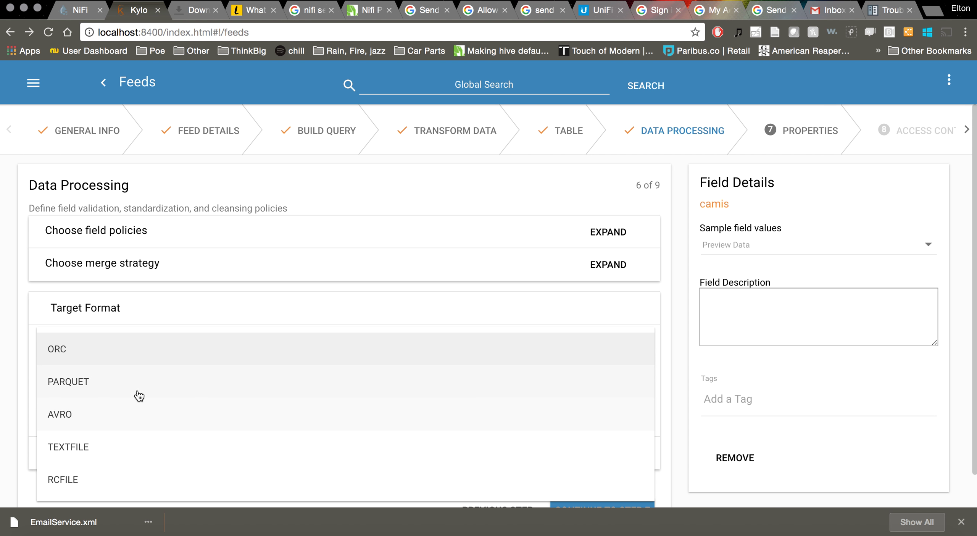
click(131, 412)
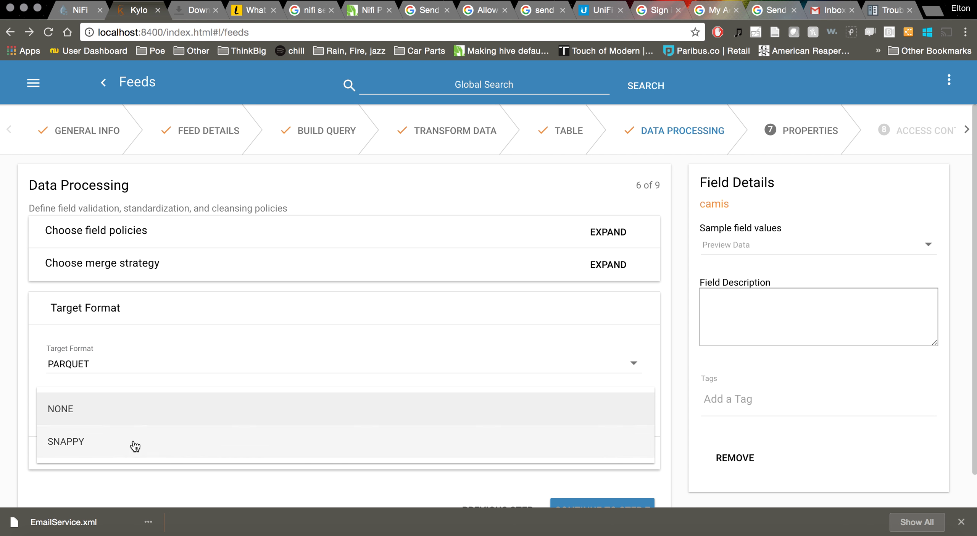
click(357, 459)
scroll(476, 471, down, 2)
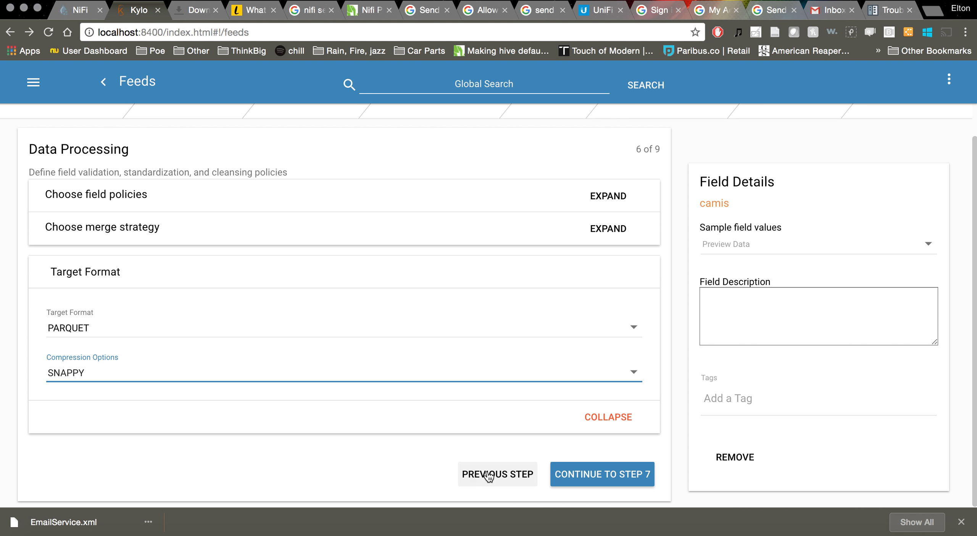
click(596, 474)
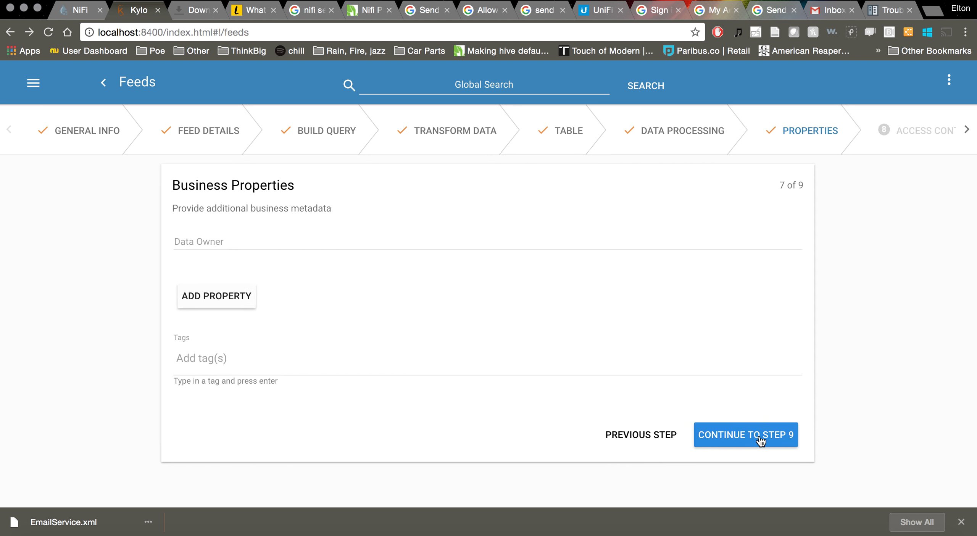
click(759, 437)
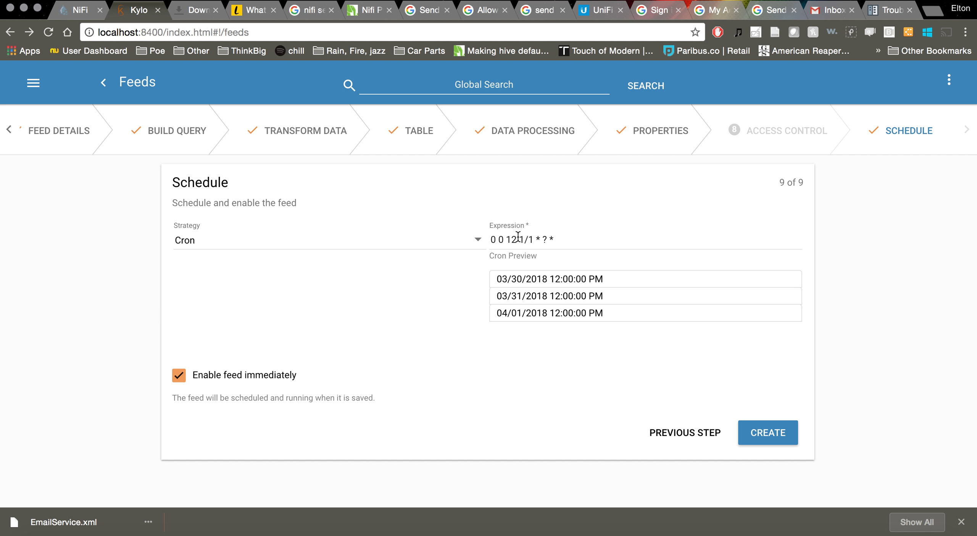
Set the feed's cron expression to 0 0 14 1/1 * ? * and create the feed.
click(555, 240)
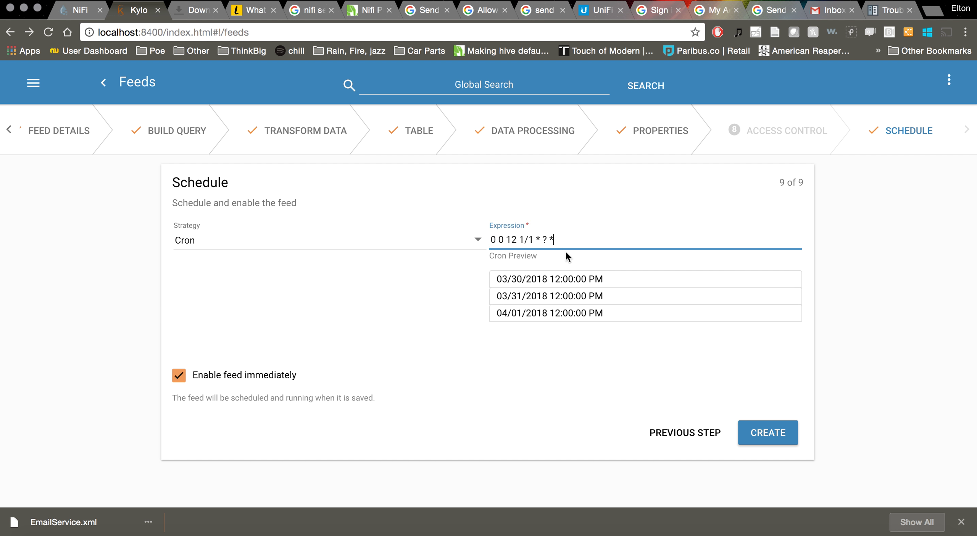
drag(516, 239, 509, 240)
text(14)
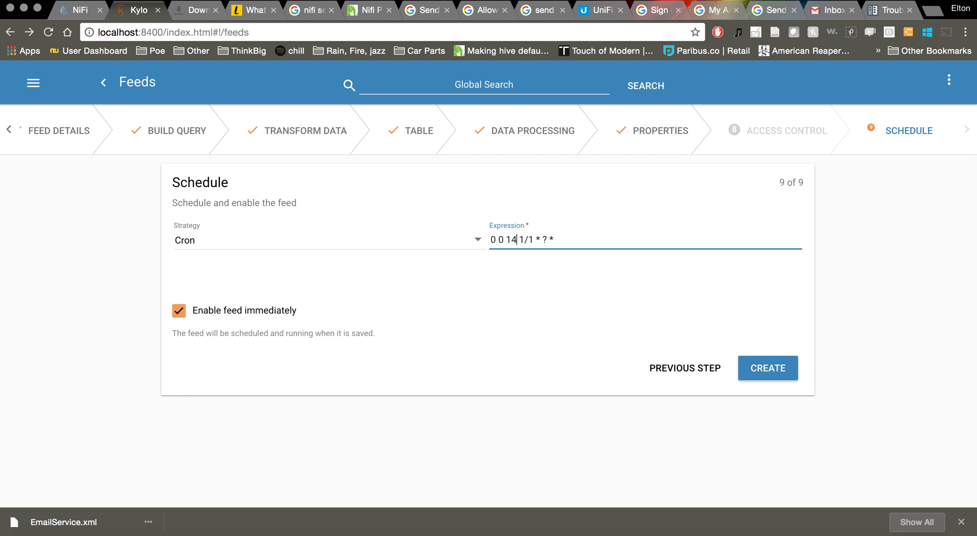
click(599, 352)
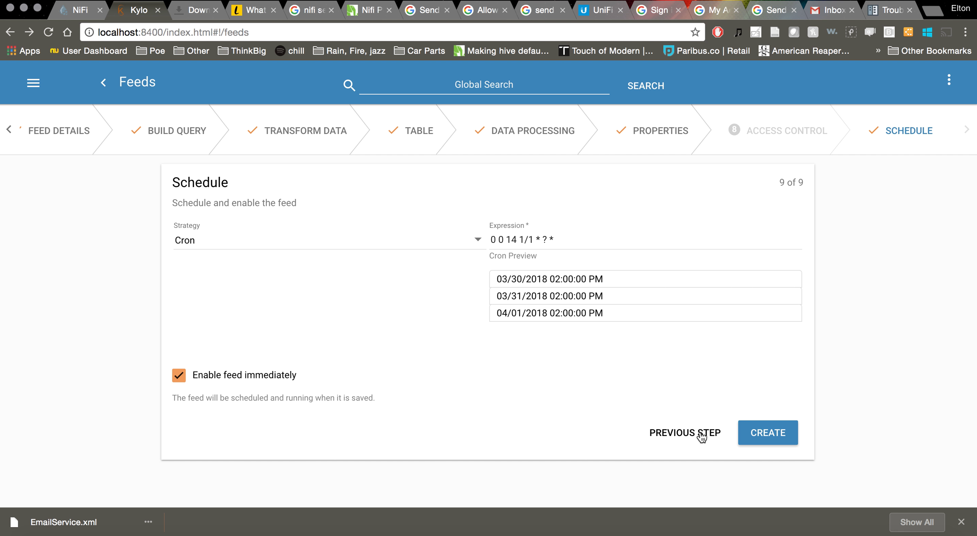
click(763, 433)
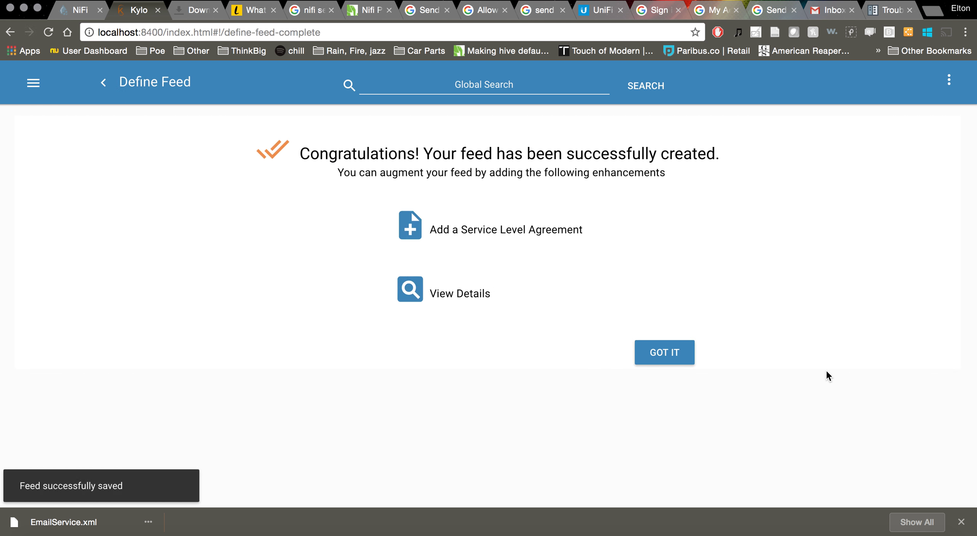
Close the feed creation confirmation and review the details of the resturant_inspections_report feed.
click(652, 350)
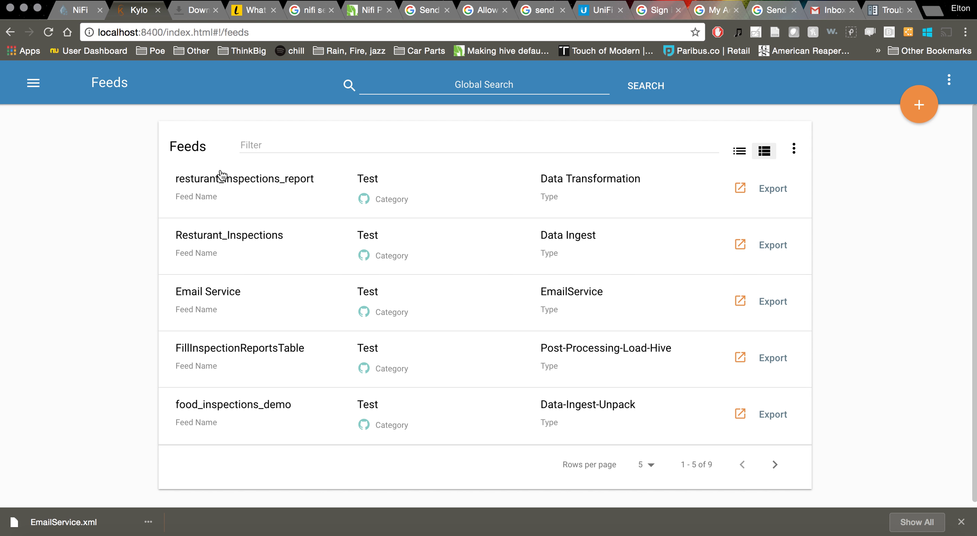
click(216, 188)
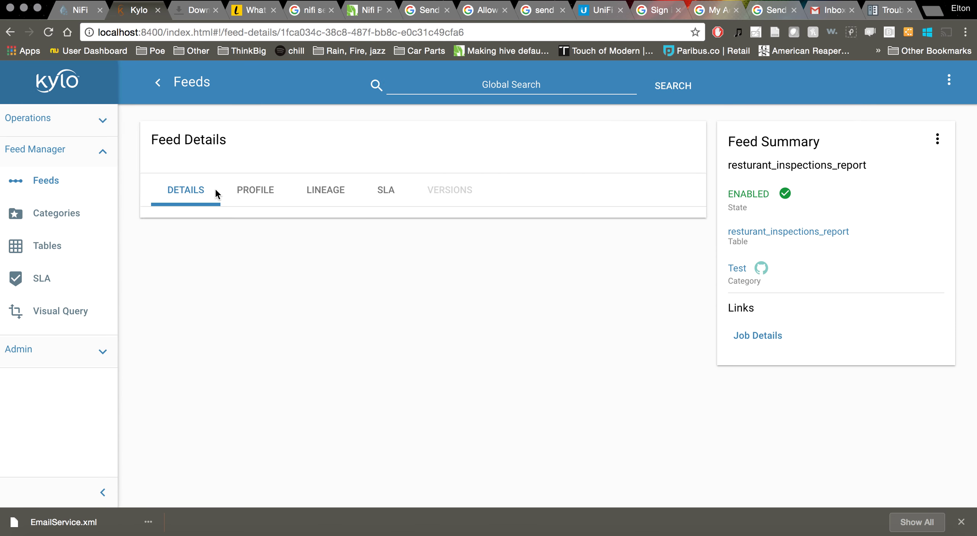
scroll(748, 438, down, 10)
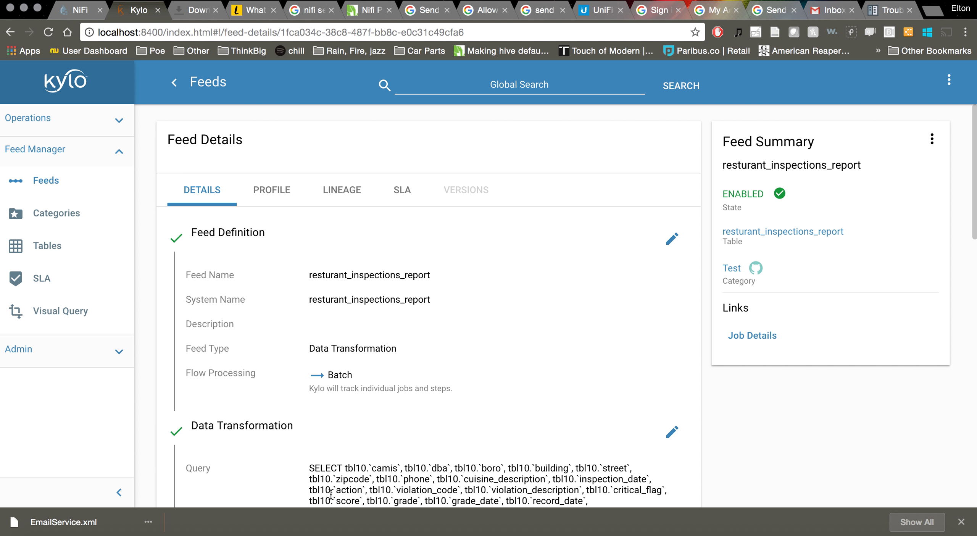
Switch to the Terminal, clear the pending vi inspections.csv command and start the hive shell.
click(496, 535)
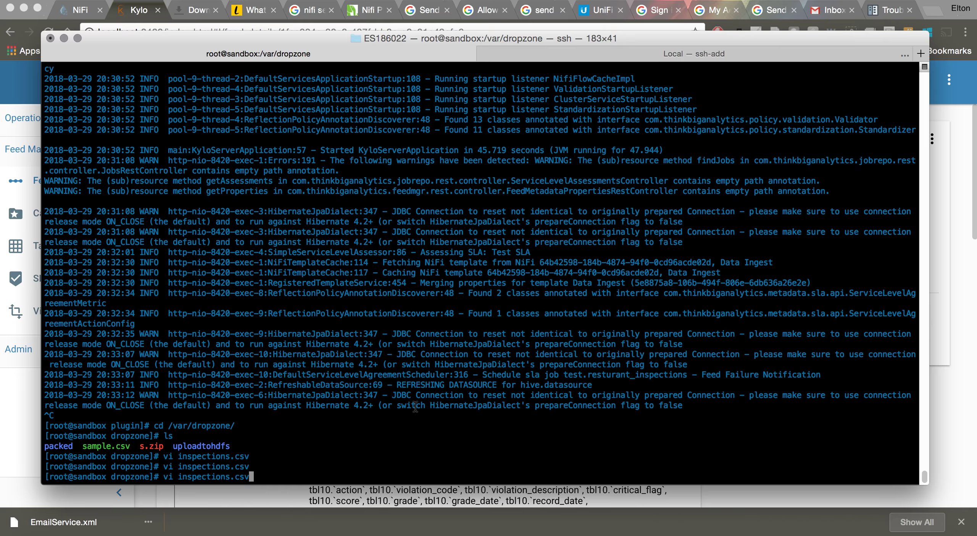
key(BackSpace)
key(BackSpace)
key(BackSpace)
key(BackSpace)
key(BackSpace)
key(BackSpace)
key(BackSpace)
key(BackSpace)
key(BackSpace)
key(BackSpace)
key(BackSpace)
key(BackSpace)
key(BackSpace)
key(BackSpace)
key(BackSpace)
key(BackSpace)
key(BackSpace)
key(BackSpace)
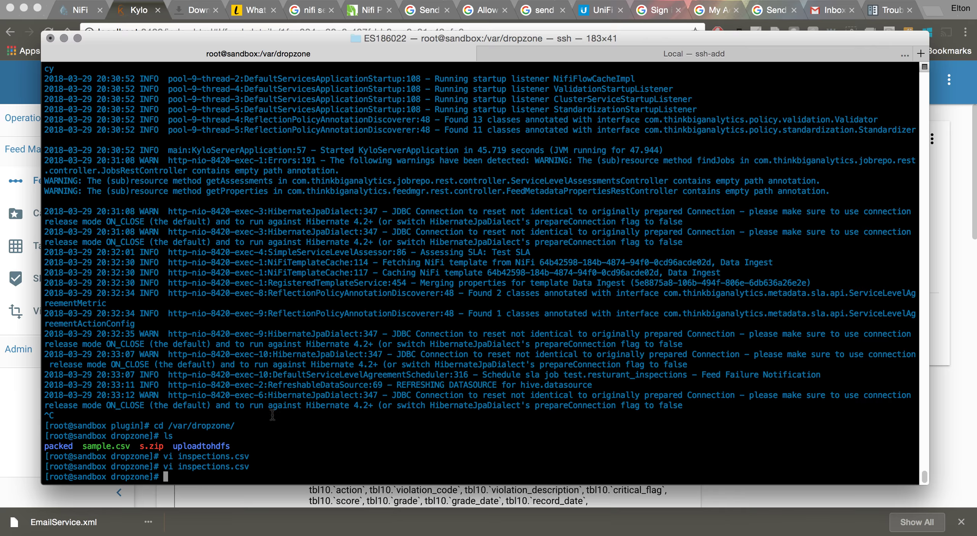
text(hive)
key(Return)
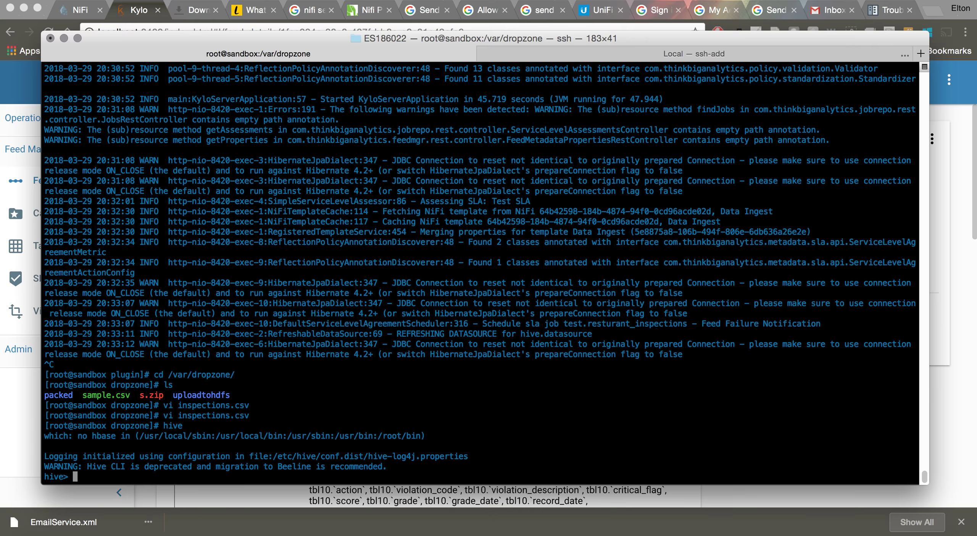
Select the test database with use test; and list its tables with show tables;.
text(use test;)
key(Return)
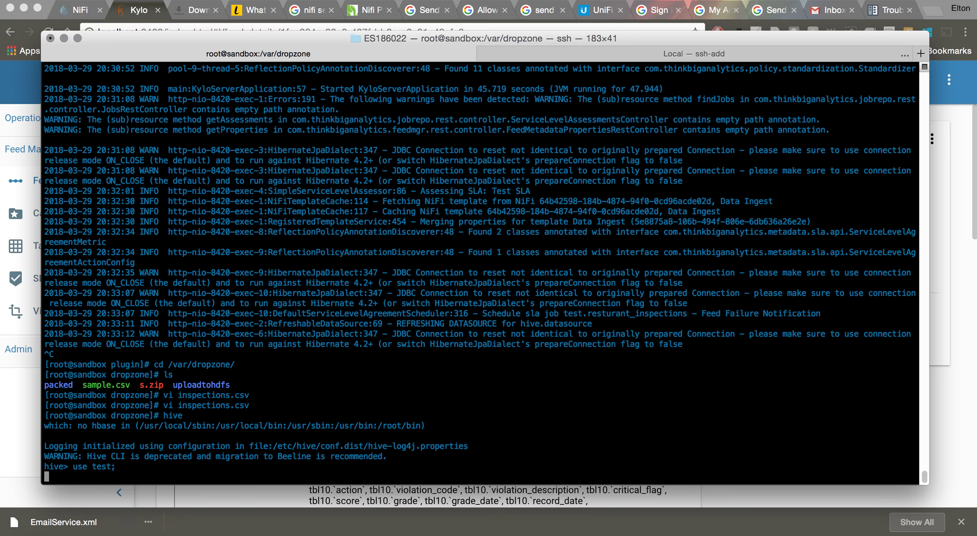
text(show tables;)
key(Return)
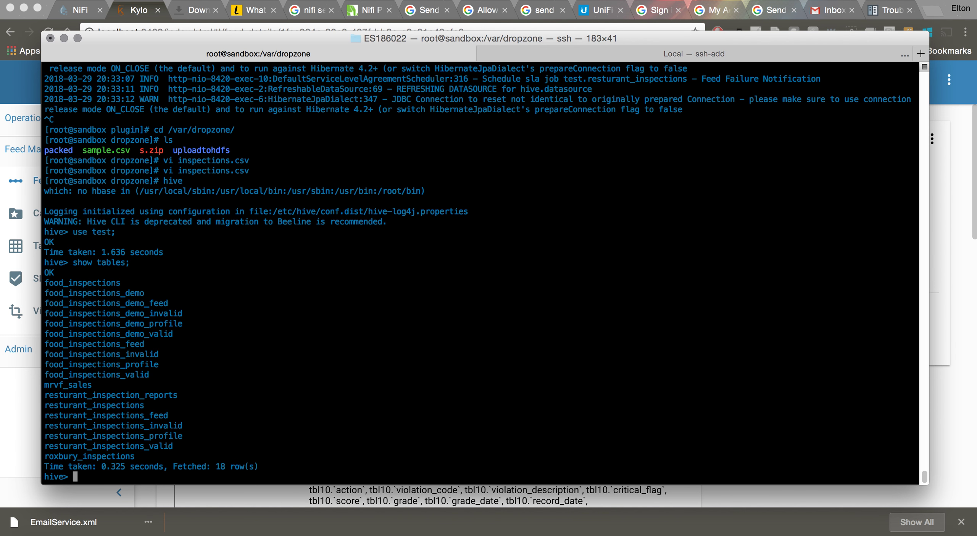